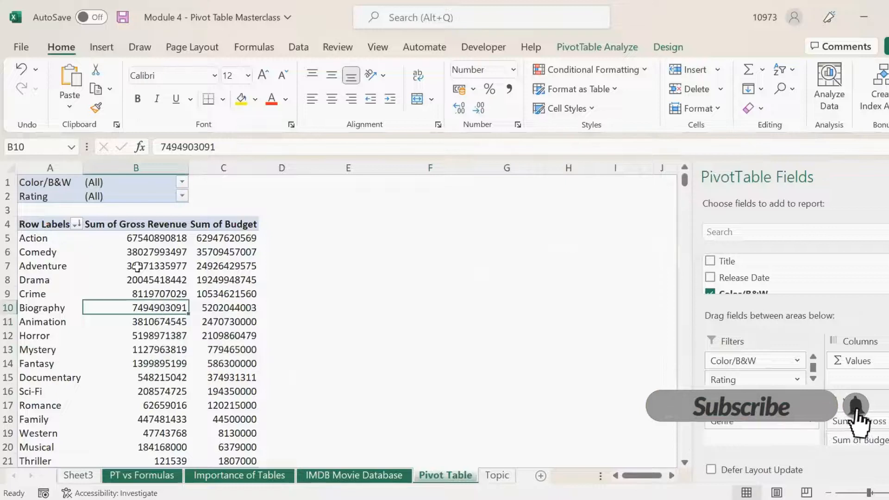
Step: Examine the genre row labels and their gross revenue and budget sums in the pivot table
{"action": "left_click", "coordinate": [160, 266]}
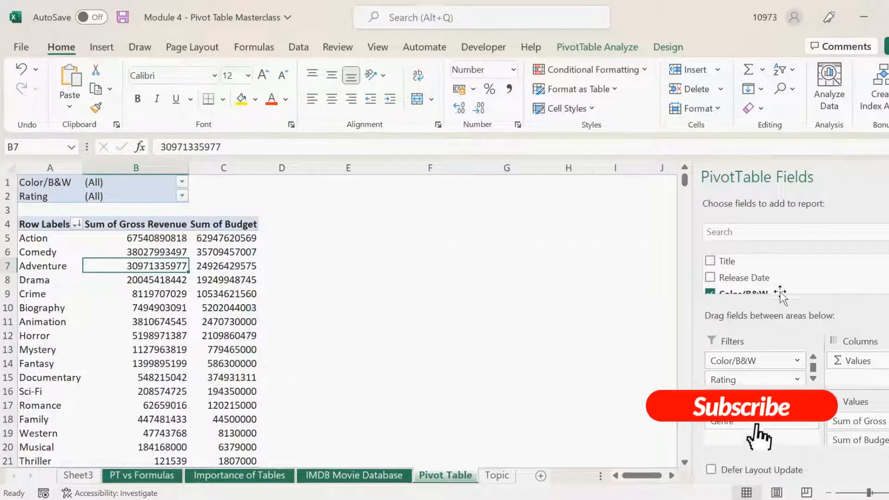
{"action": "scroll", "coordinate": [782, 291], "scroll_direction": "down", "scroll_amount": 2}
{"action": "scroll", "coordinate": [781, 291], "scroll_direction": "up", "scroll_amount": 2}
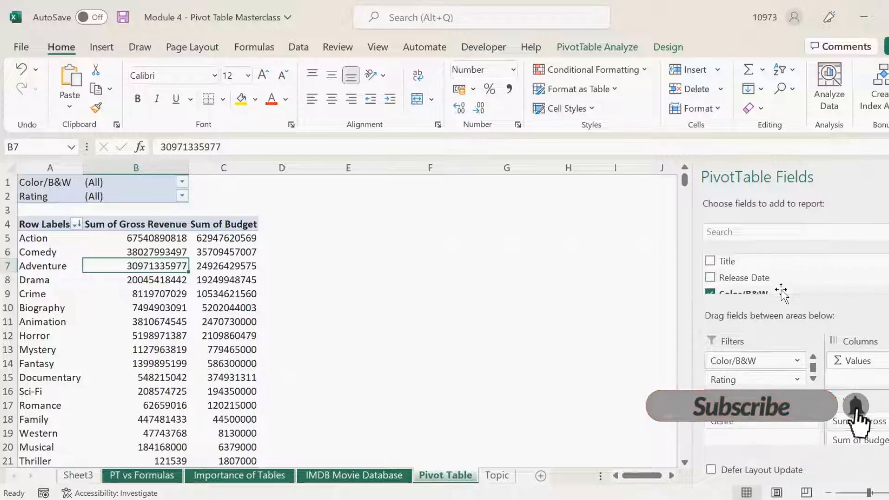
{"action": "left_click", "coordinate": [76, 310]}
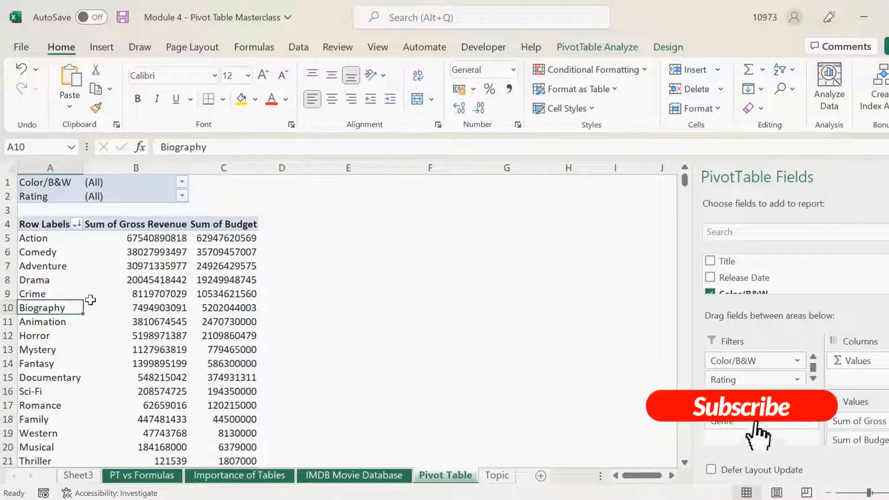
{"action": "left_click_drag", "start_coordinate": [44, 222], "coordinate": [47, 433]}
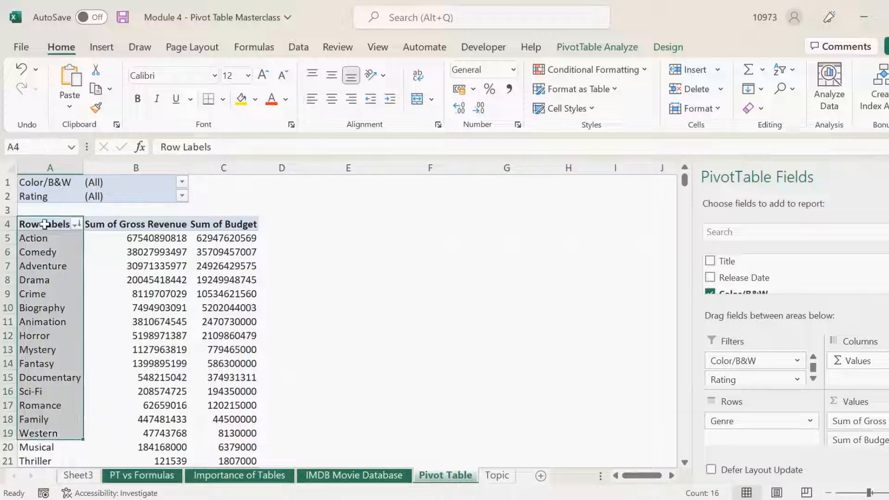
{"action": "left_click_drag", "start_coordinate": [45, 224], "coordinate": [46, 419]}
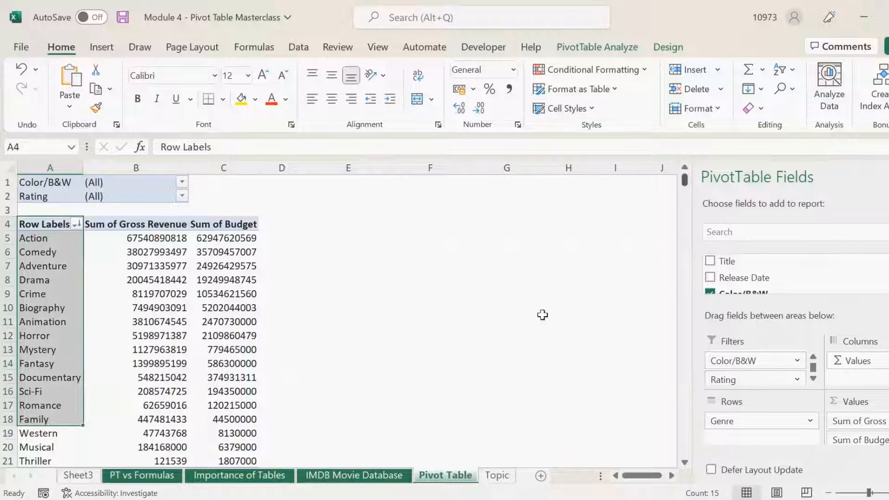
{"action": "left_click", "coordinate": [150, 337]}
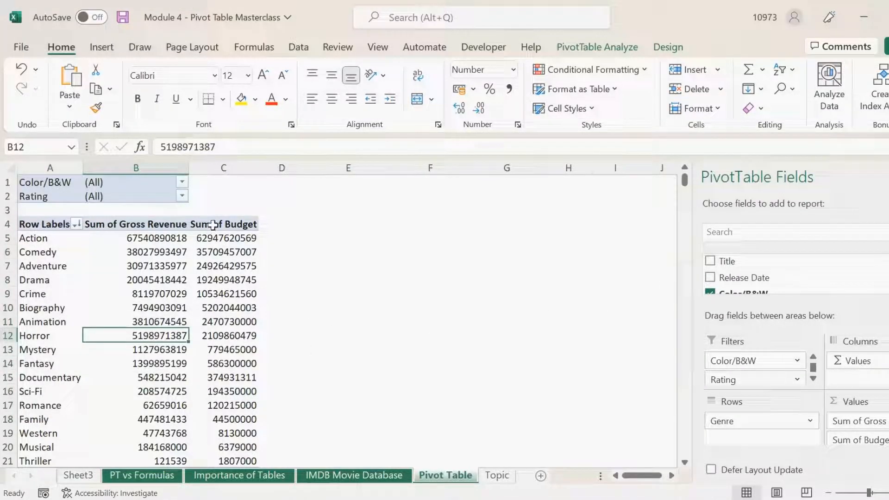
{"action": "left_click_drag", "start_coordinate": [213, 224], "coordinate": [229, 391]}
{"action": "left_click", "coordinate": [238, 416]}
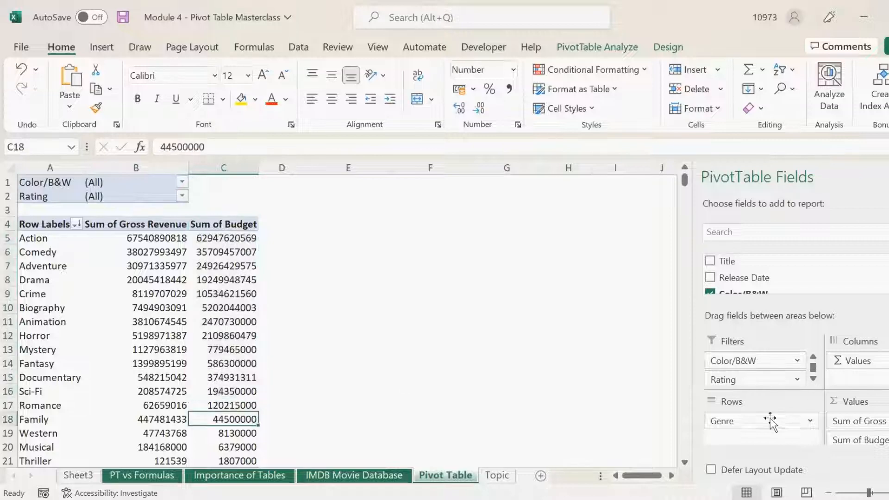
Step: Replace Genre with Title in the pivot table's rows and remove Sum of Budget from its values
{"action": "left_click_drag", "start_coordinate": [752, 261], "coordinate": [772, 427]}
{"action": "left_click", "coordinate": [787, 420]}
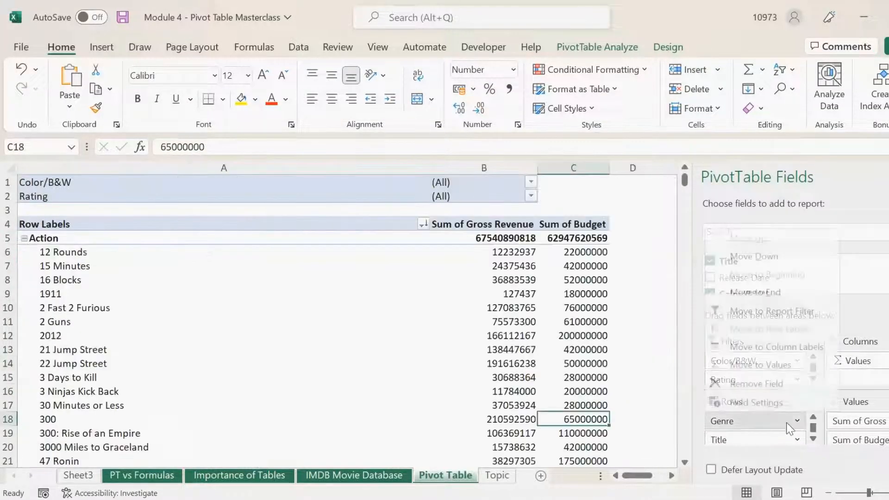
{"action": "left_click", "coordinate": [771, 384]}
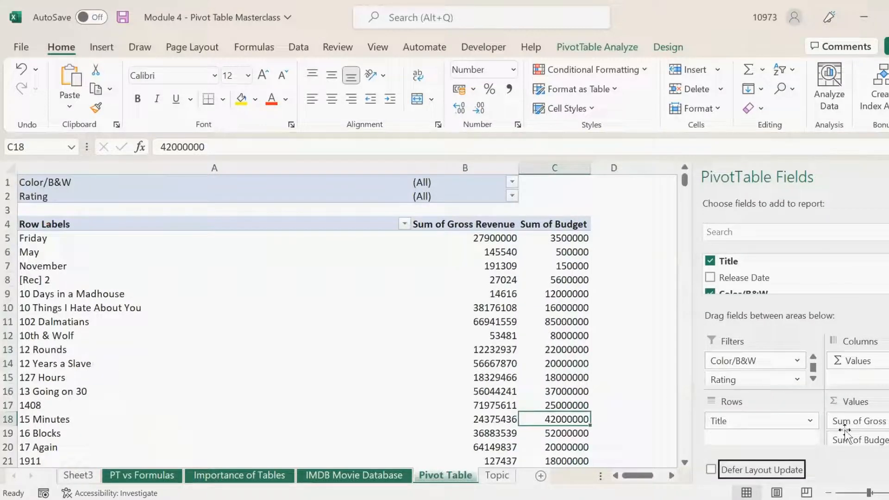
{"action": "left_click", "coordinate": [885, 440]}
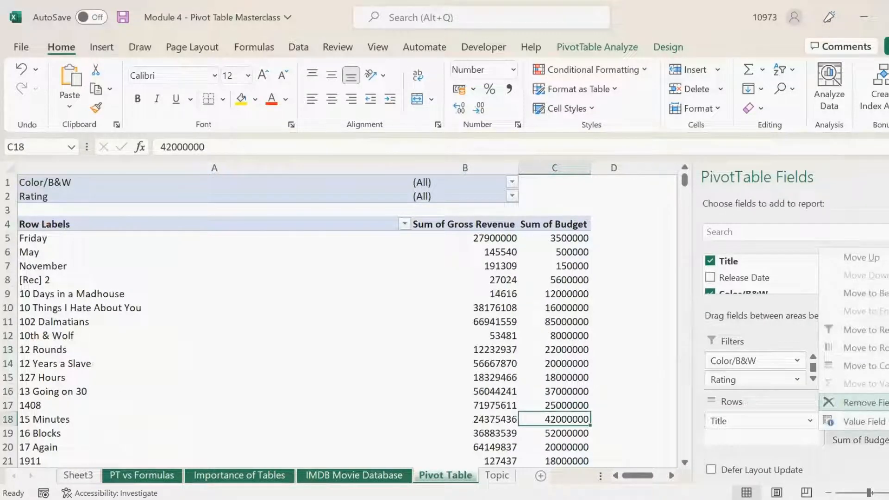
{"action": "left_click", "coordinate": [860, 403]}
{"action": "left_click", "coordinate": [348, 340]}
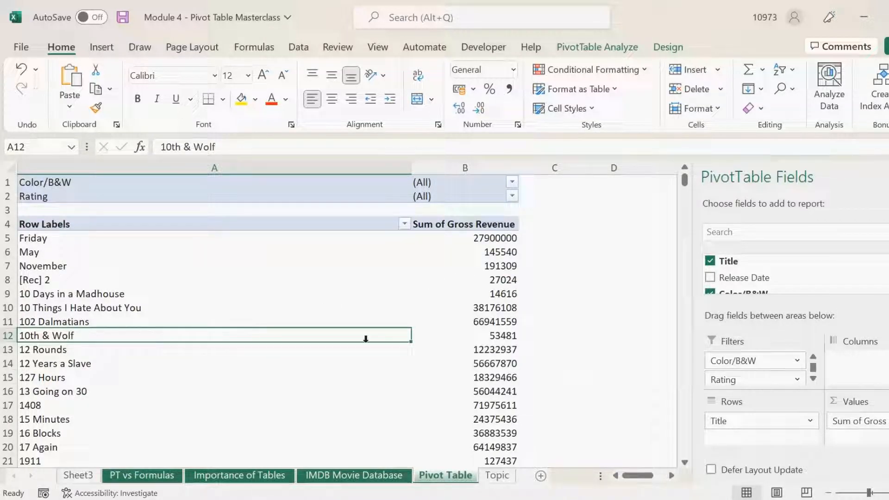
Step: Enter "I want to know the overall gross revenue for star wars movie" in cell E9 of the Topic sheet
{"action": "left_click", "coordinate": [496, 475]}
{"action": "left_click", "coordinate": [202, 302]}
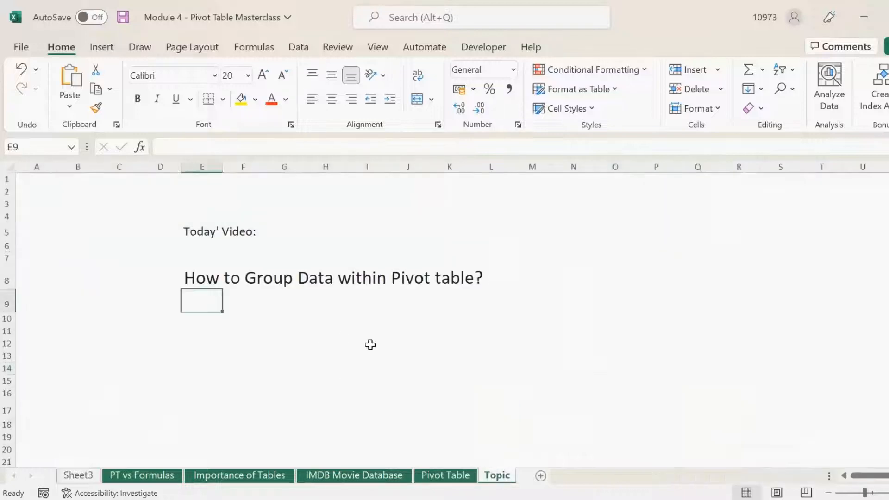
{"action": "type", "text": "I want "}
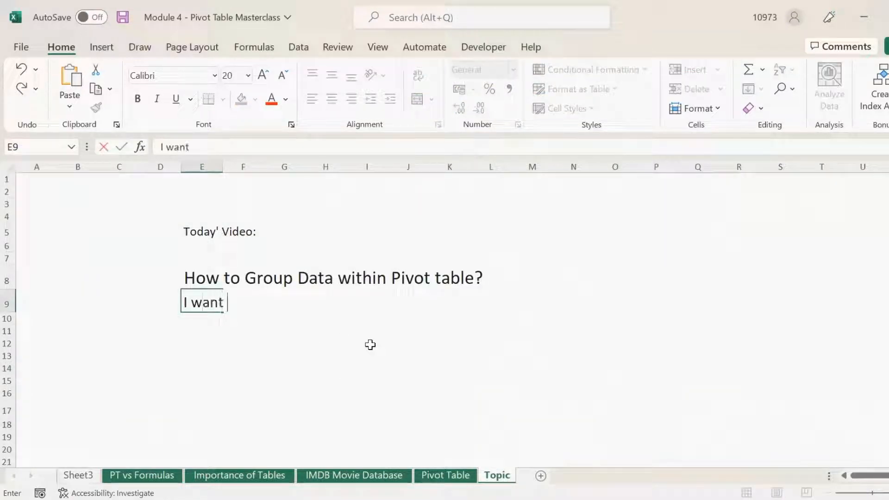
{"action": "type", "text": "to know the ove"}
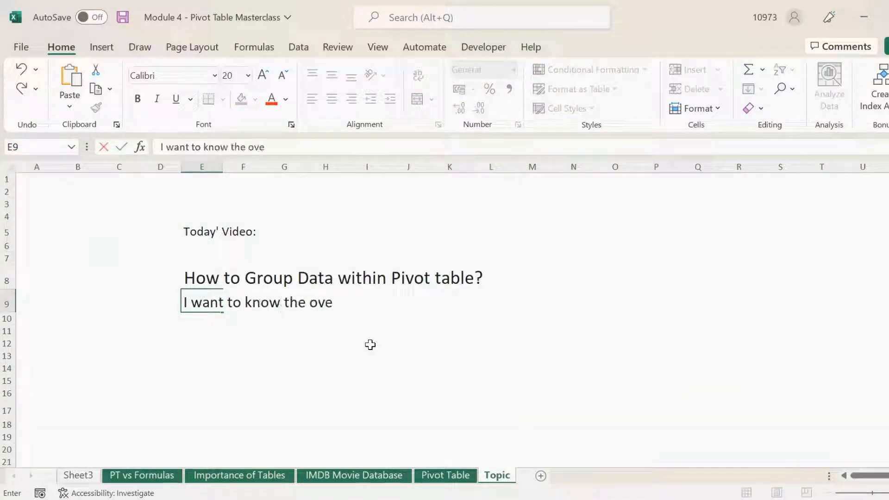
{"action": "type", "text": "rall gross"}
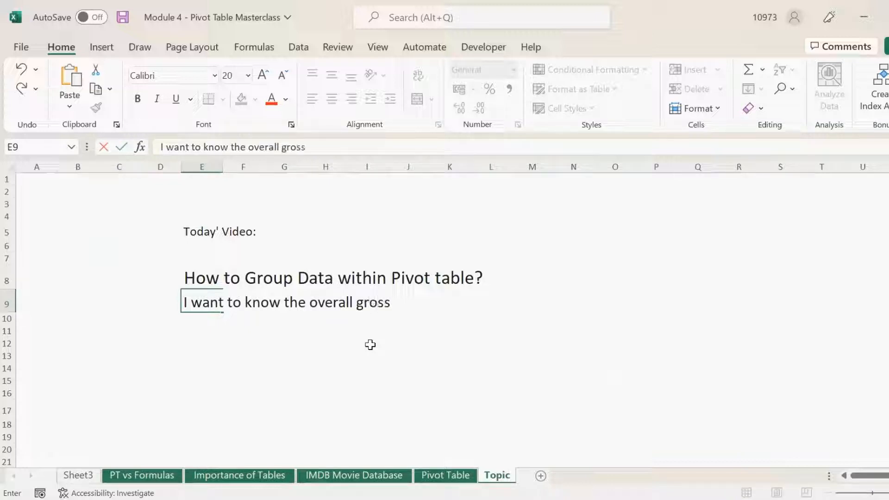
{"action": "type", "text": " revenue"}
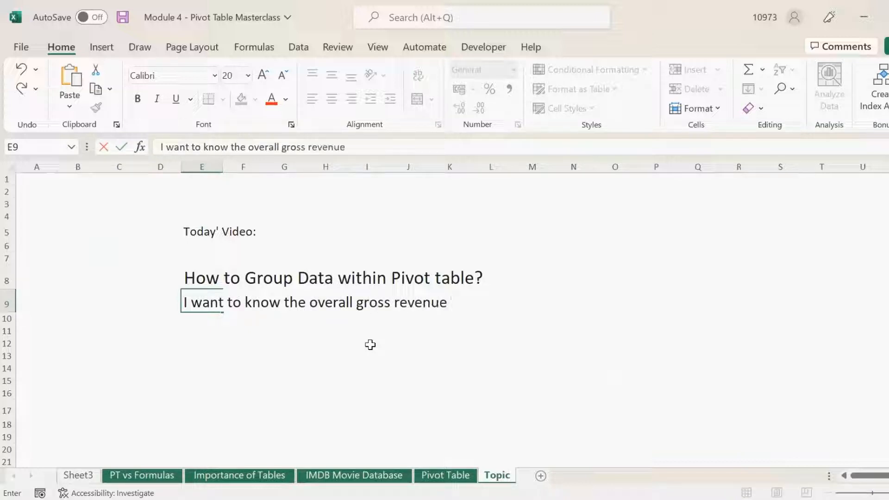
{"action": "type", "text": " for star war"}
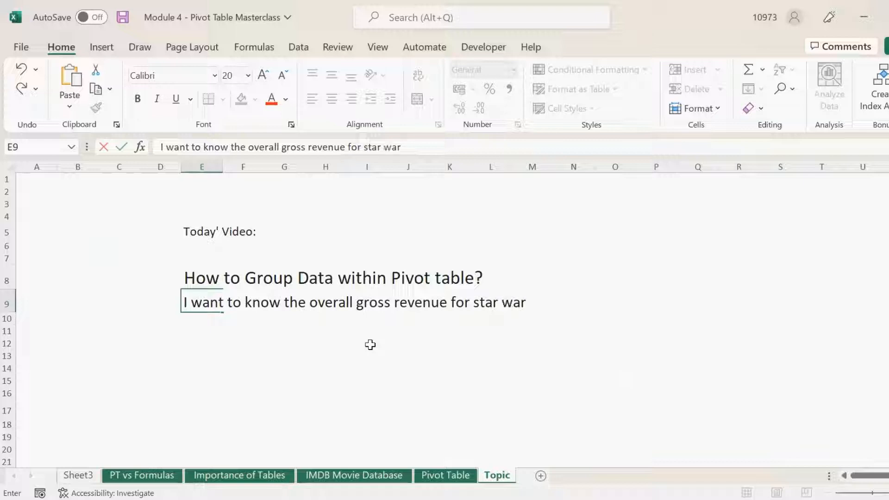
{"action": "type", "text": "s movie"}
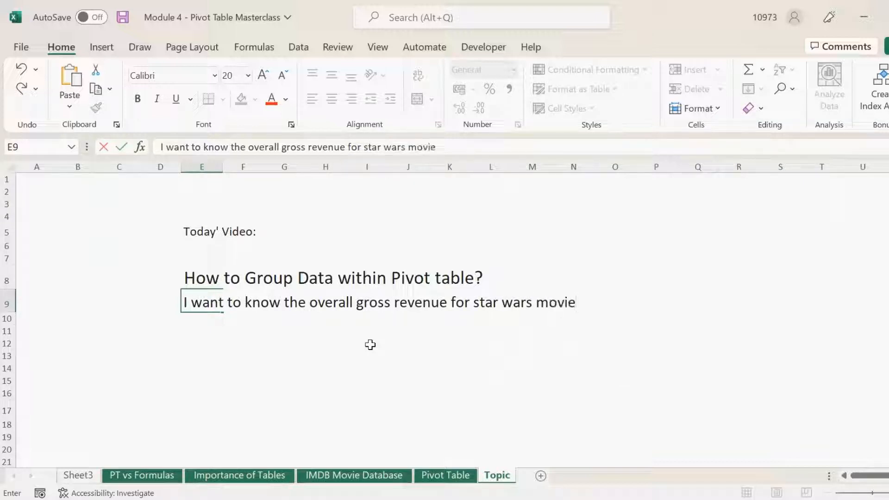
{"action": "key", "text": "Return"}
{"action": "left_click", "coordinate": [369, 345]}
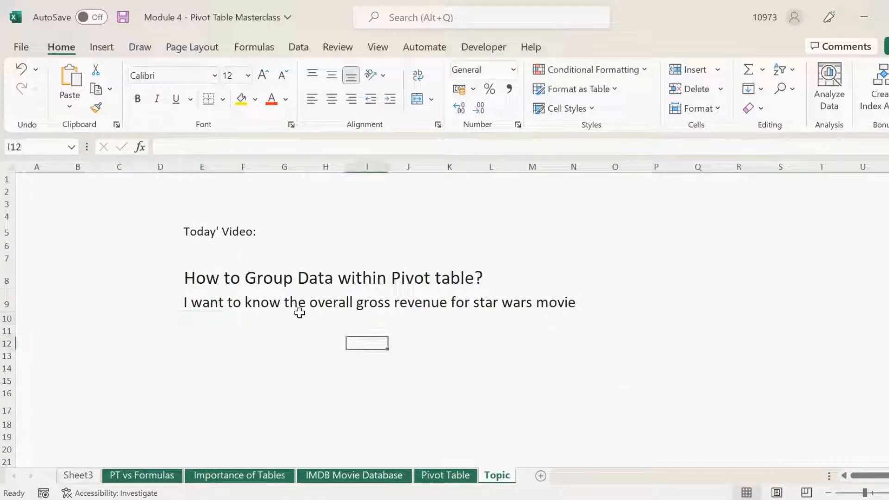
{"action": "left_click", "coordinate": [300, 310]}
{"action": "left_click", "coordinate": [209, 309]}
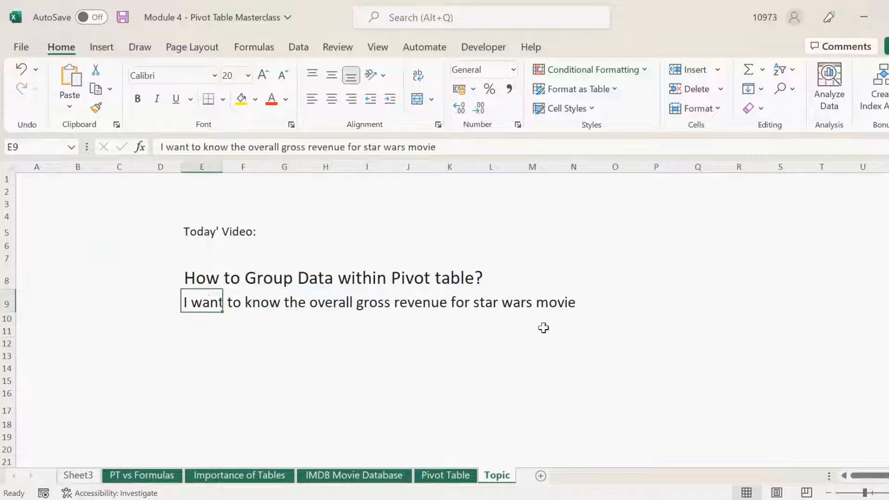
Step: Search the Pivot Table sheet for all entries containing "star wars" and go to the first Star Wars title
{"action": "left_click", "coordinate": [460, 475]}
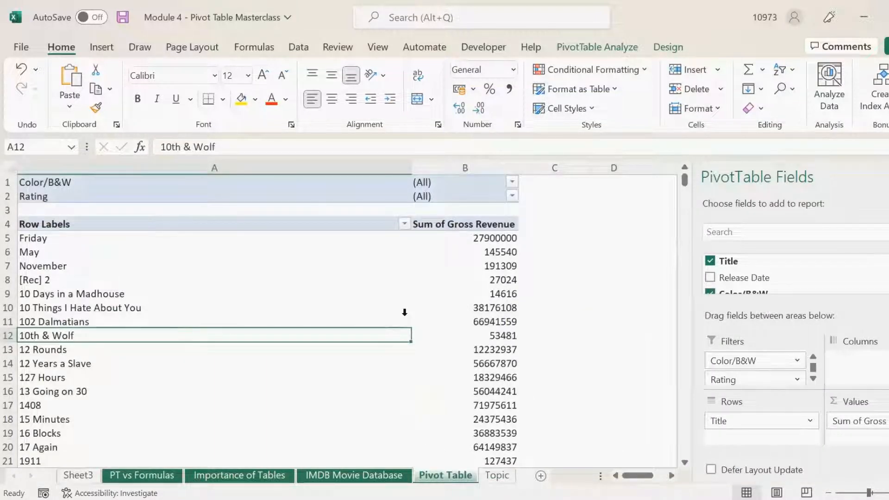
{"action": "key", "text": "ctrl+f"}
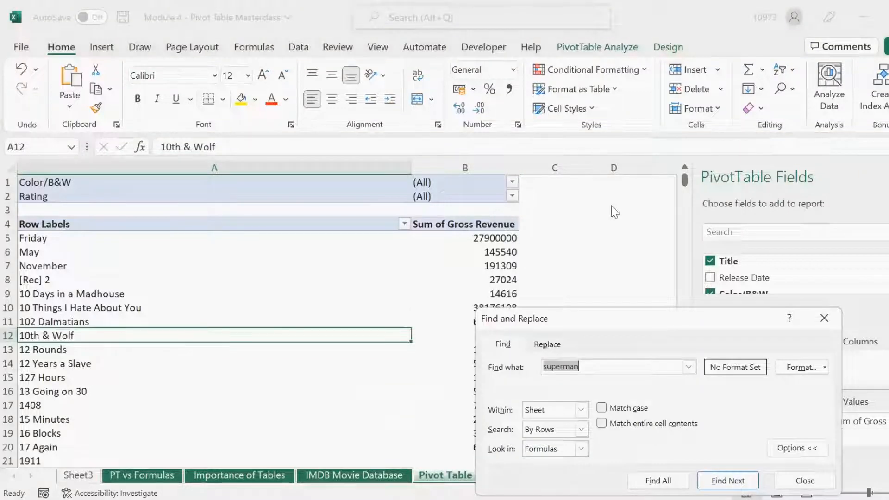
{"action": "type", "text": "st"}
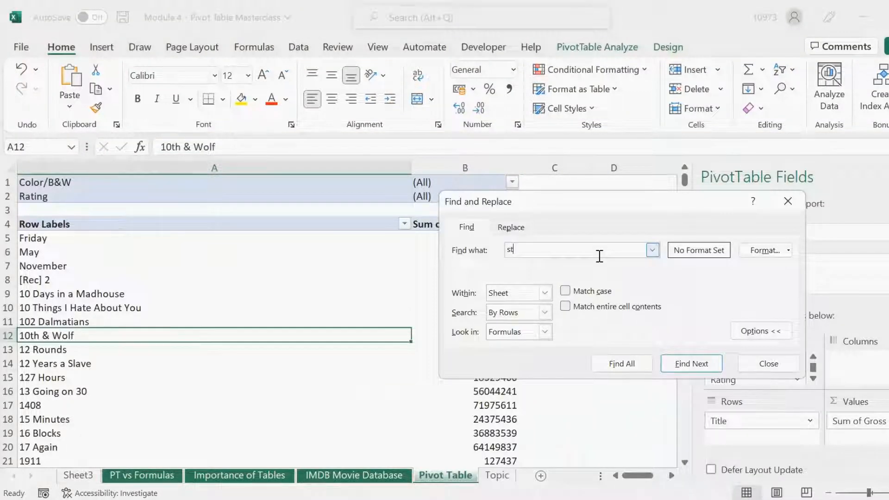
{"action": "type", "text": "ar wars"}
{"action": "left_click", "coordinate": [631, 363]}
{"action": "left_click", "coordinate": [768, 364]}
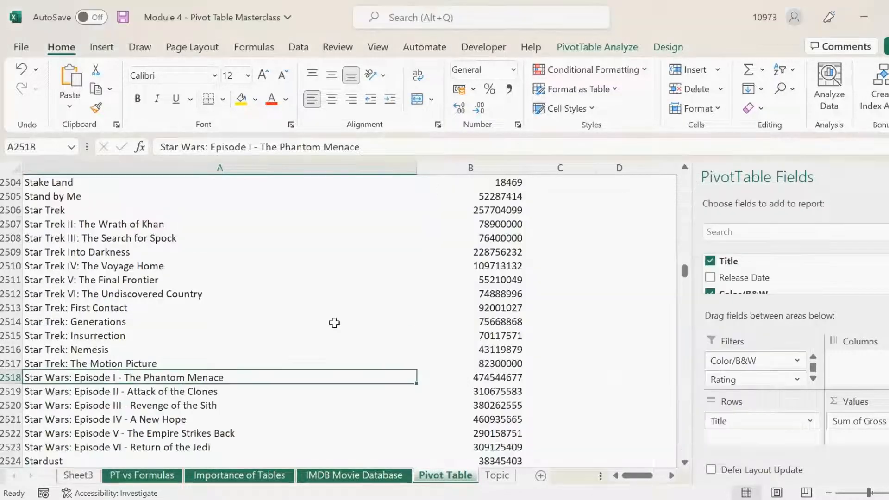
{"action": "scroll", "coordinate": [321, 319], "scroll_direction": "down", "scroll_amount": 2}
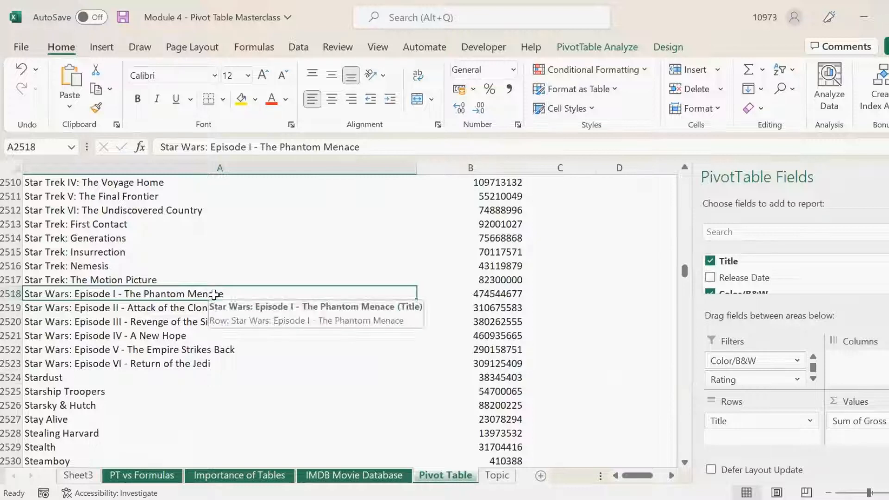
Step: Examine the Star Wars titles from Episode I to Episode VI and their combined gross revenue
{"action": "left_click_drag", "start_coordinate": [214, 294], "coordinate": [224, 363]}
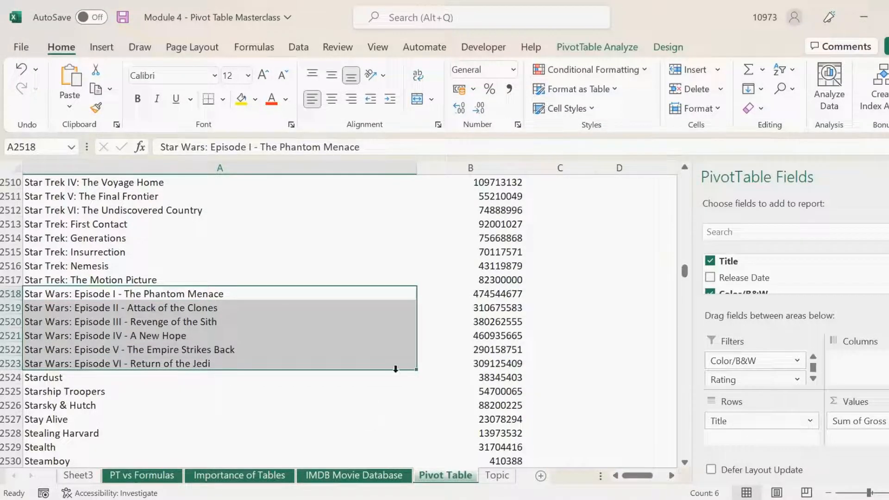
{"action": "mouse_move", "coordinate": [464, 290]}
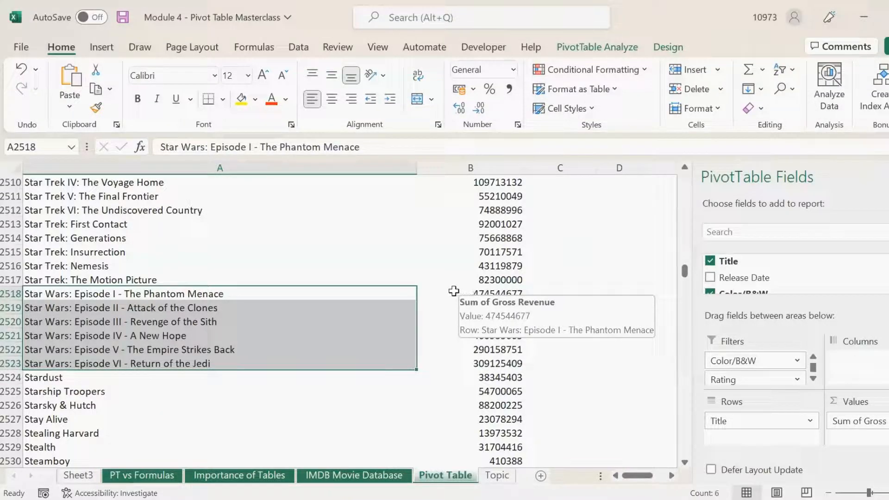
{"action": "left_click_drag", "start_coordinate": [453, 291], "coordinate": [438, 361]}
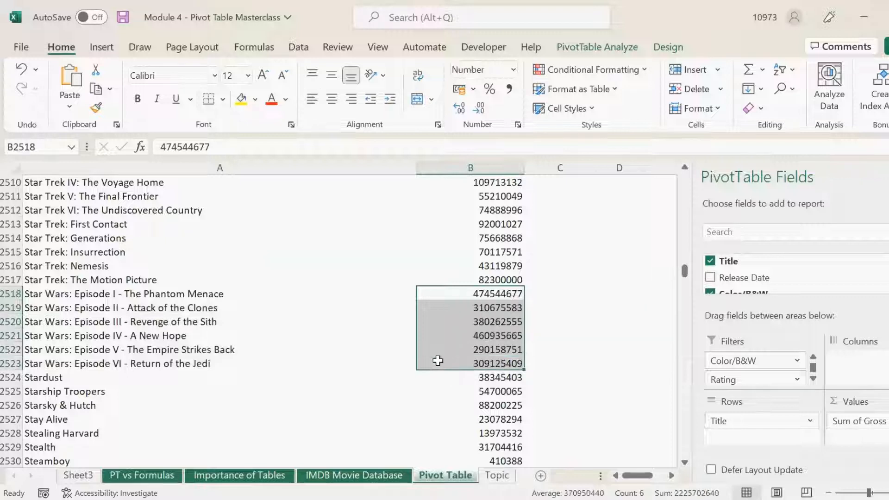
{"action": "mouse_move", "coordinate": [420, 395]}
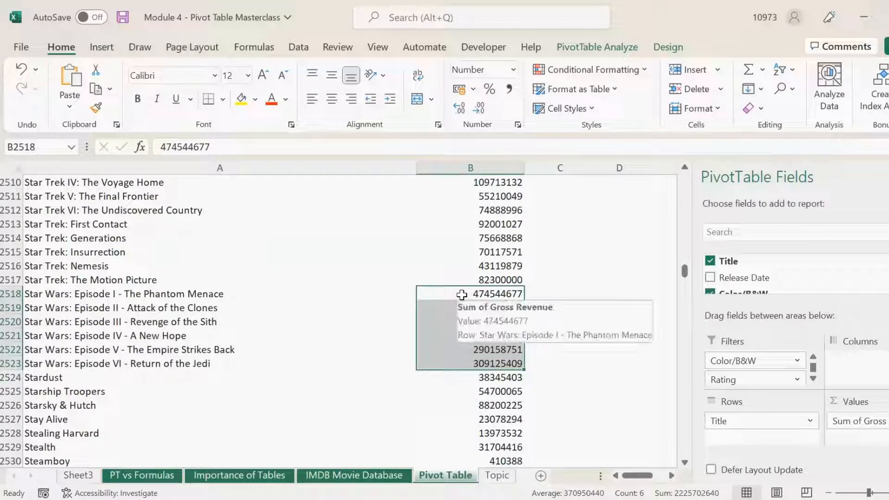
{"action": "left_click", "coordinate": [40, 293]}
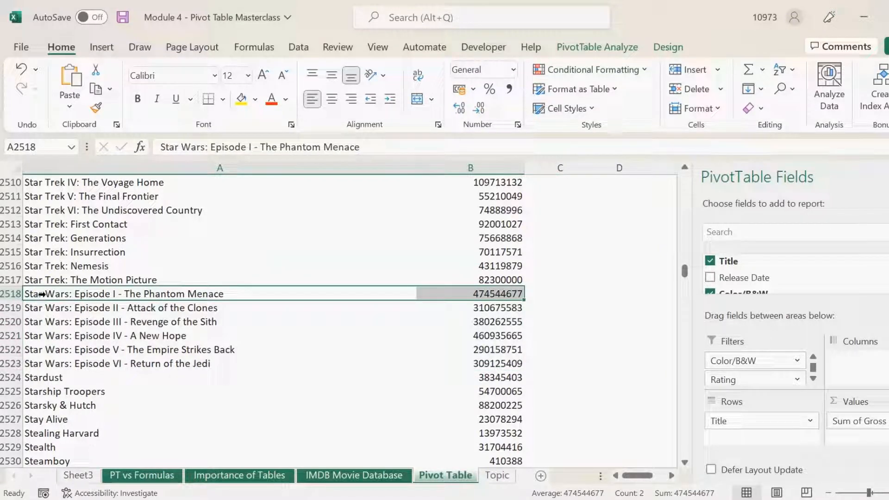
{"action": "left_click", "coordinate": [257, 364]}
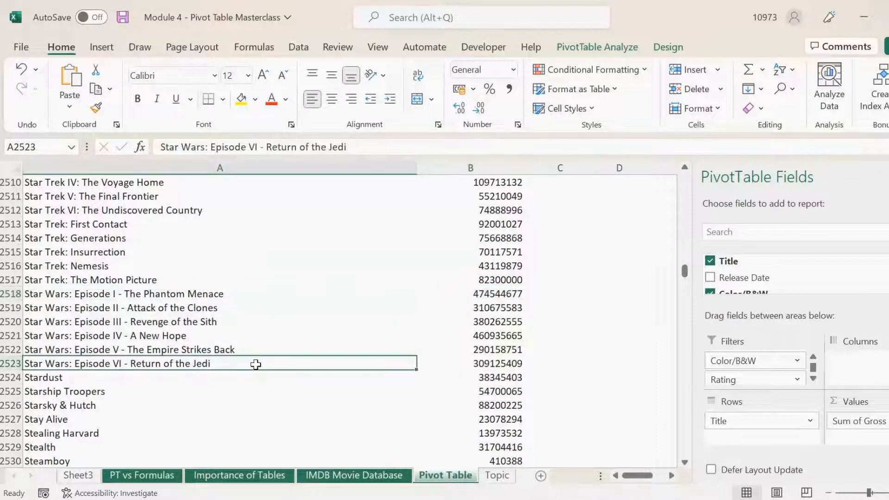
Step: Group the Star Wars titles from Episode I to Episode VI in the pivot table's rows
{"action": "left_click_drag", "start_coordinate": [333, 288], "coordinate": [333, 361]}
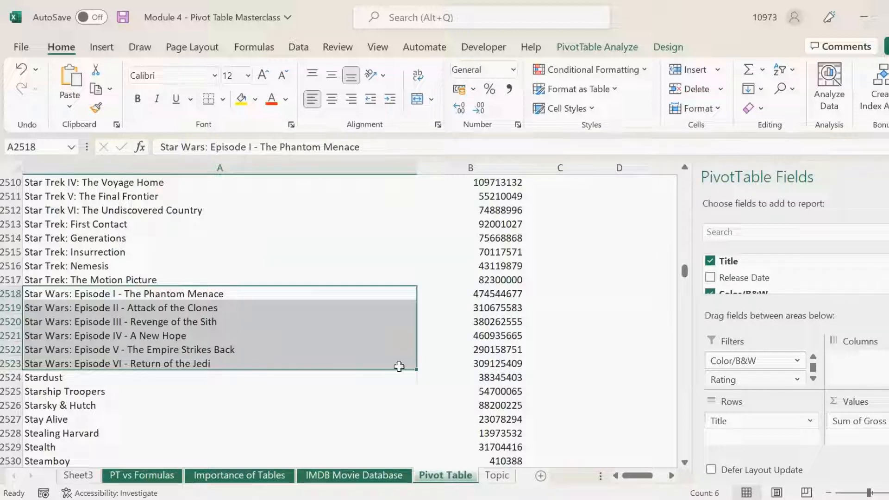
{"action": "left_click", "coordinate": [326, 293]}
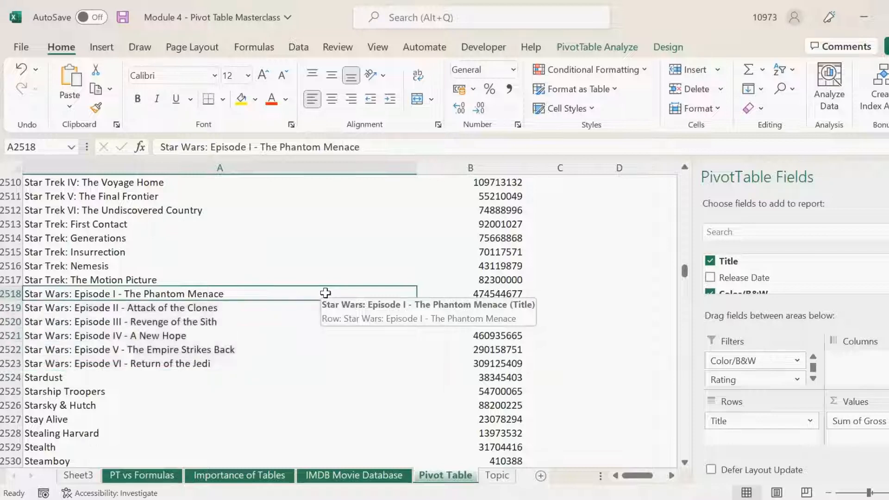
{"action": "left_click_drag", "start_coordinate": [326, 292], "coordinate": [301, 363]}
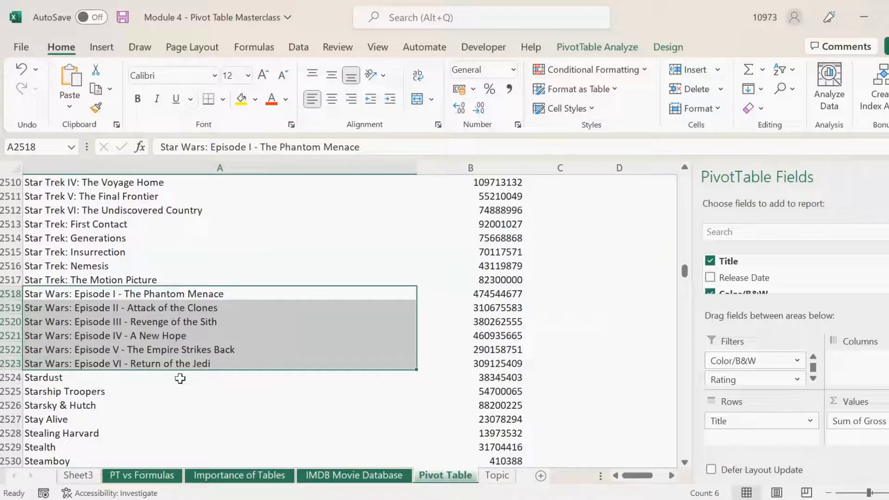
{"action": "left_click", "coordinate": [599, 55]}
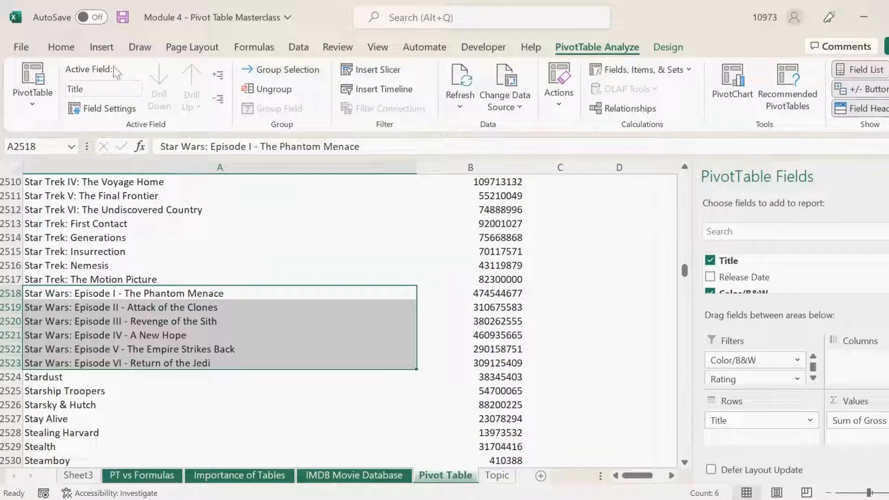
{"action": "left_click", "coordinate": [64, 48]}
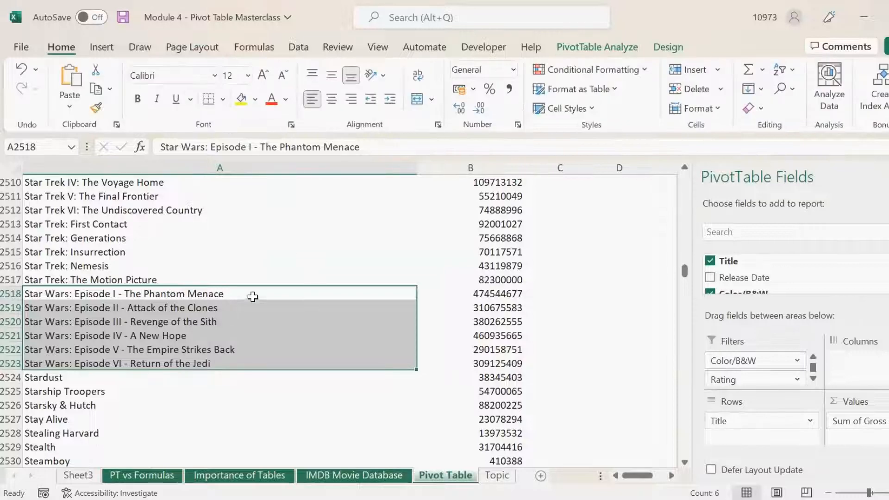
{"action": "left_click_drag", "start_coordinate": [252, 296], "coordinate": [257, 362]}
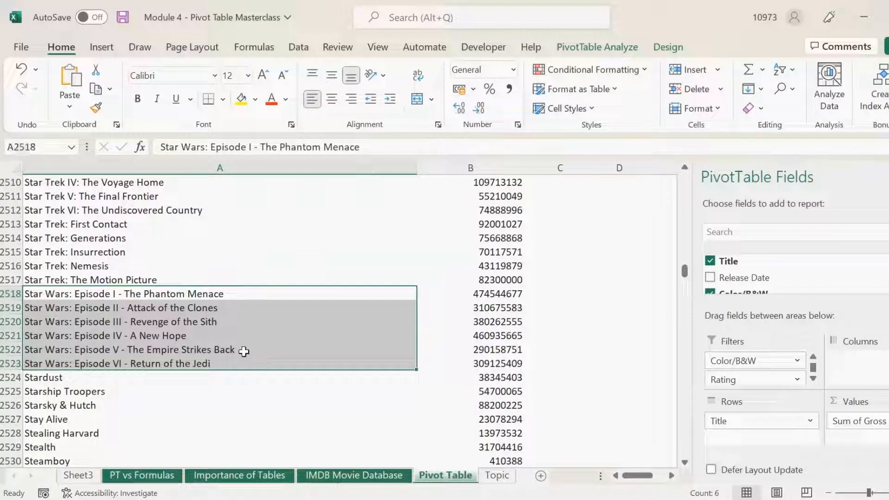
{"action": "right_click", "coordinate": [301, 343]}
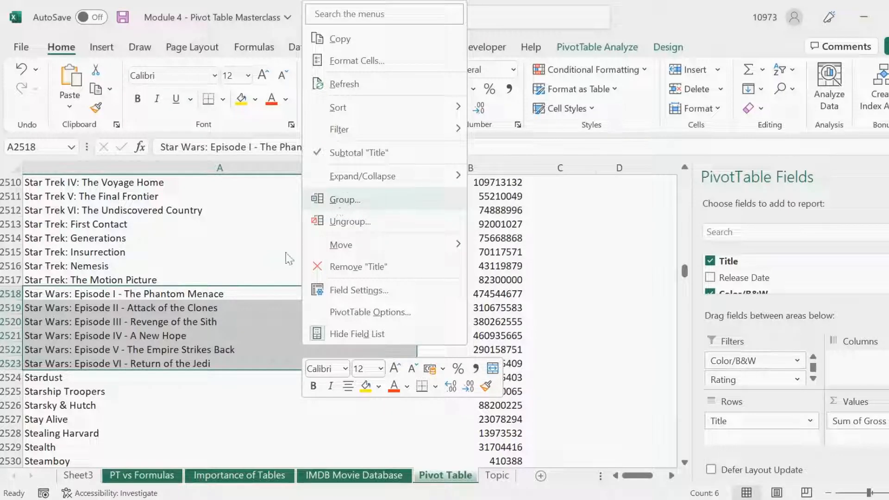
{"action": "key", "text": "Escape"}
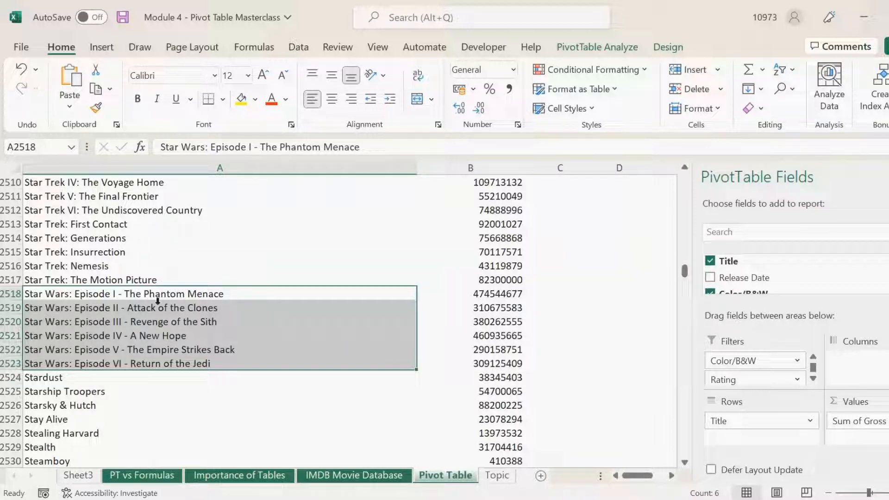
{"action": "right_click", "coordinate": [330, 338]}
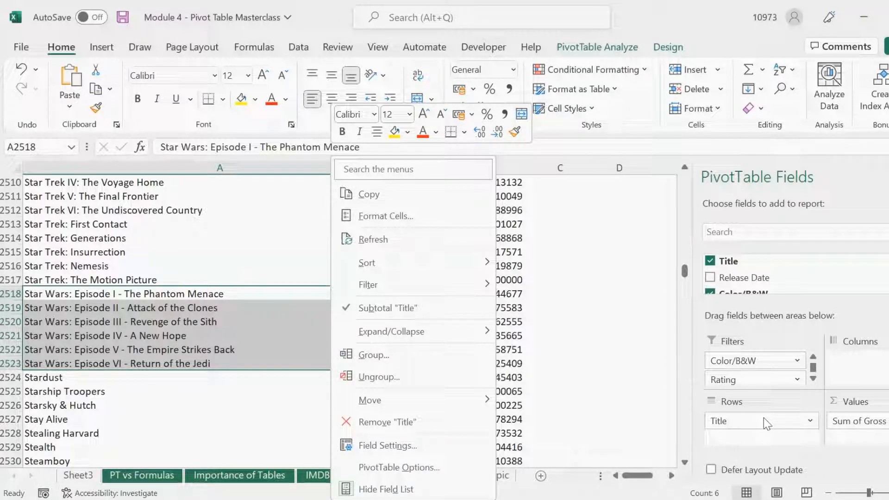
{"action": "key", "text": "Escape"}
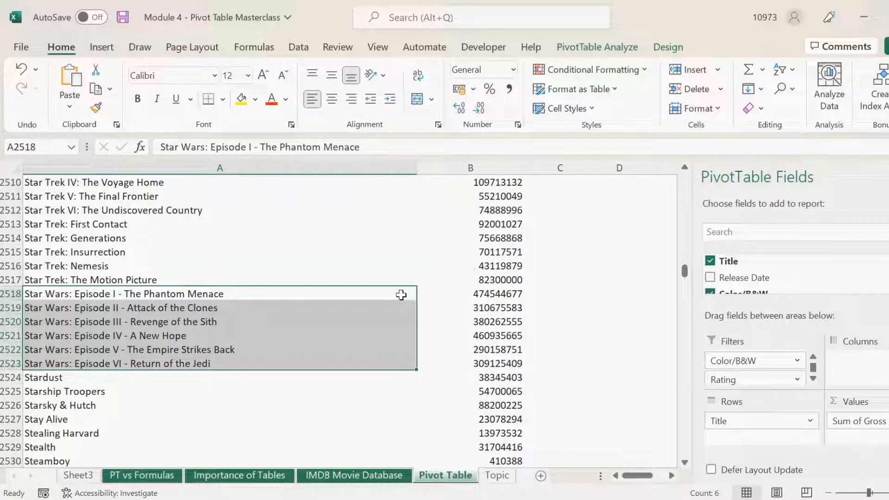
{"action": "right_click", "coordinate": [304, 295]}
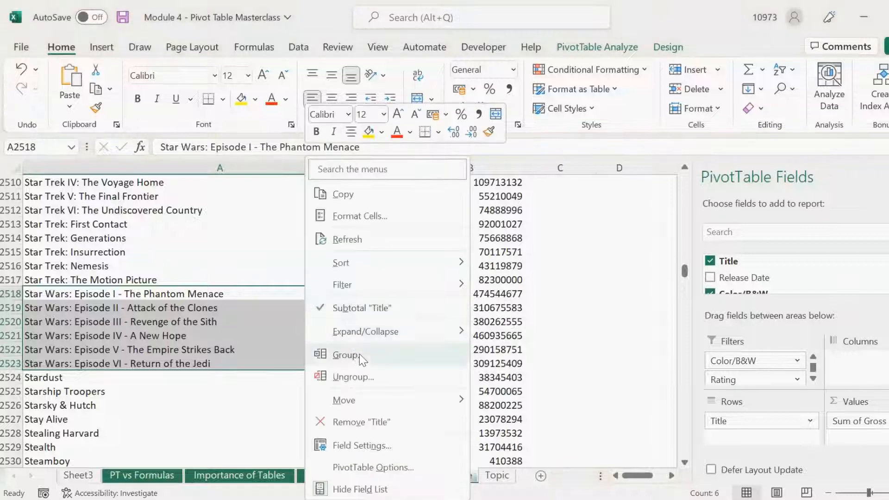
{"action": "left_click", "coordinate": [347, 354]}
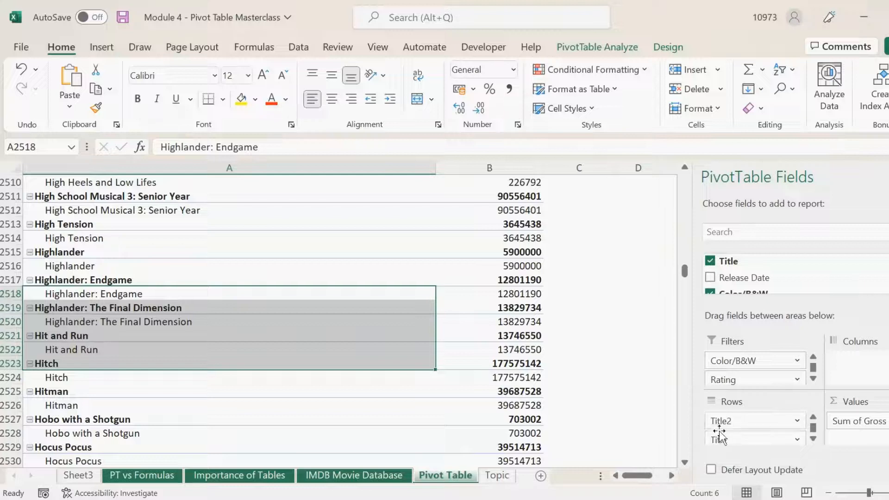
Step: Examine how the grouping arranges the other titles under headings, along with their gross revenue values
{"action": "left_click", "coordinate": [399, 324]}
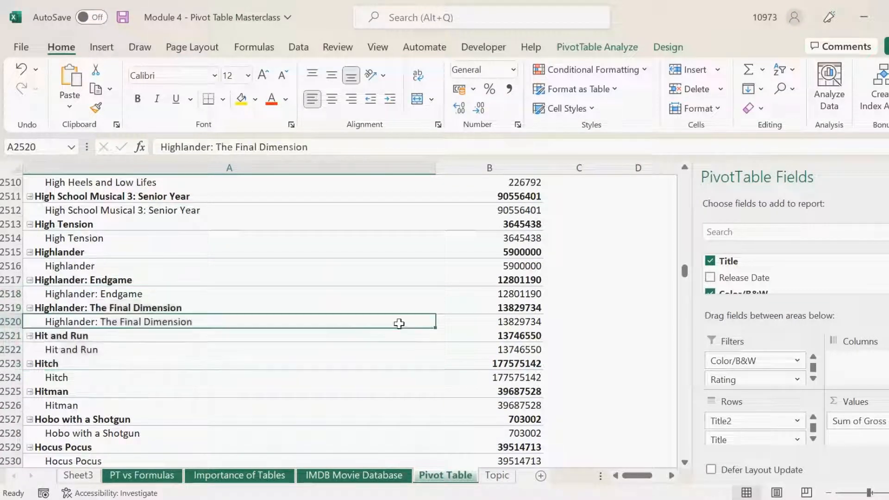
{"action": "left_click", "coordinate": [222, 300]}
{"action": "left_click", "coordinate": [213, 293]}
{"action": "left_click", "coordinate": [205, 279]}
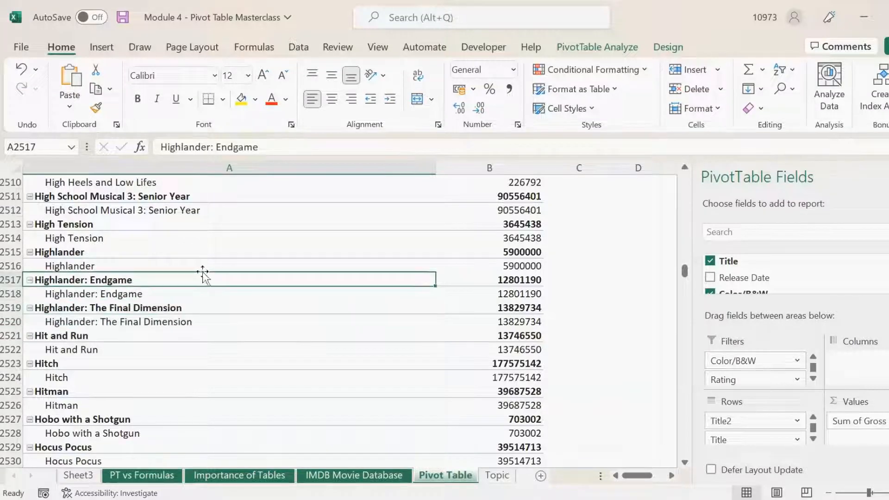
{"action": "left_click", "coordinate": [202, 259]}
{"action": "left_click", "coordinate": [198, 240]}
{"action": "left_click", "coordinate": [465, 237]}
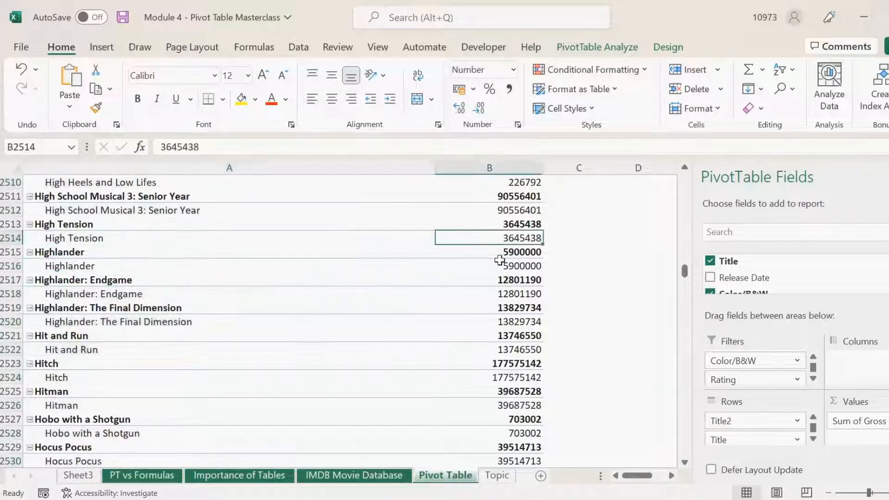
{"action": "mouse_move", "coordinate": [529, 280]}
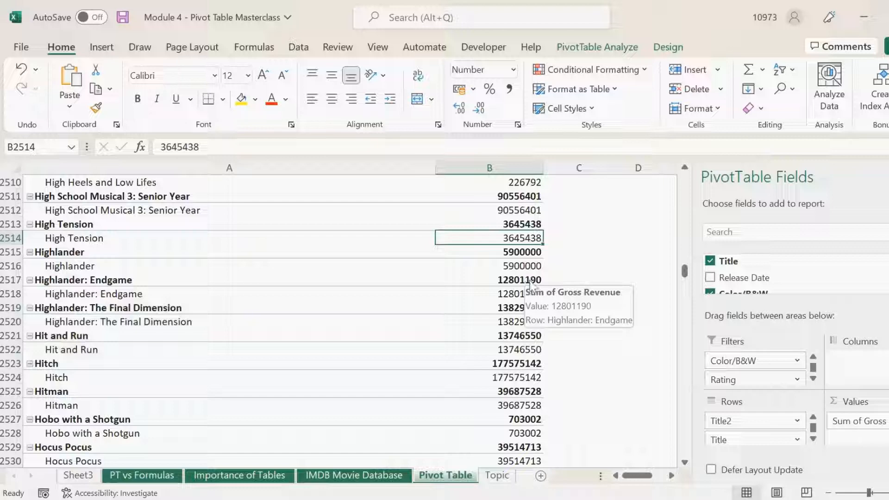
Step: Search the Pivot Table sheet for "star wars" to locate the grouped titles
{"action": "key", "text": "ctrl+f"}
{"action": "left_click", "coordinate": [621, 418]}
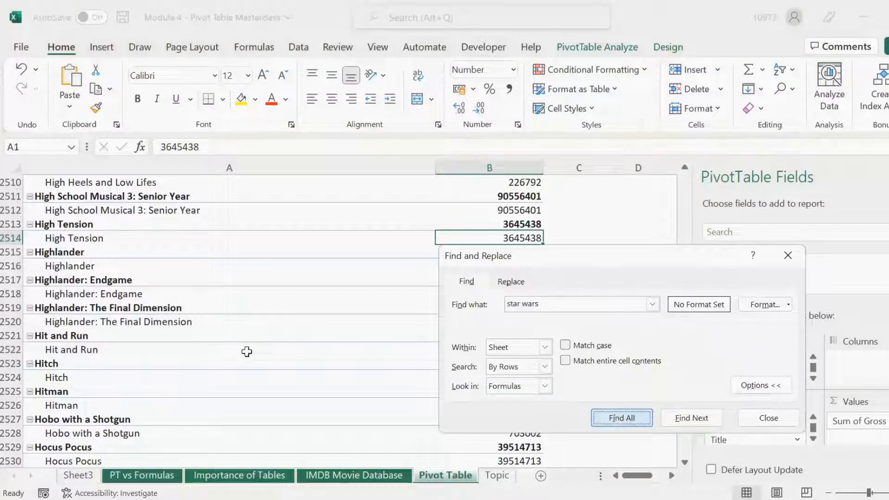
{"action": "key", "text": "Escape"}
{"action": "scroll", "coordinate": [223, 353], "scroll_direction": "down", "scroll_amount": 1}
Step: Rename the group heading above the Star Wars titles to "Star Wars Episodes"
{"action": "left_click", "coordinate": [79, 280]}
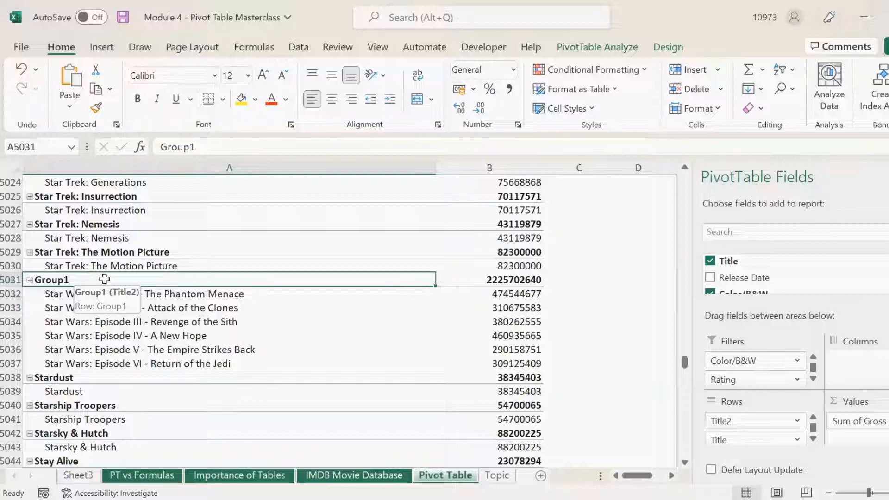
{"action": "double_click", "coordinate": [200, 145]}
{"action": "type", "text": "S"}
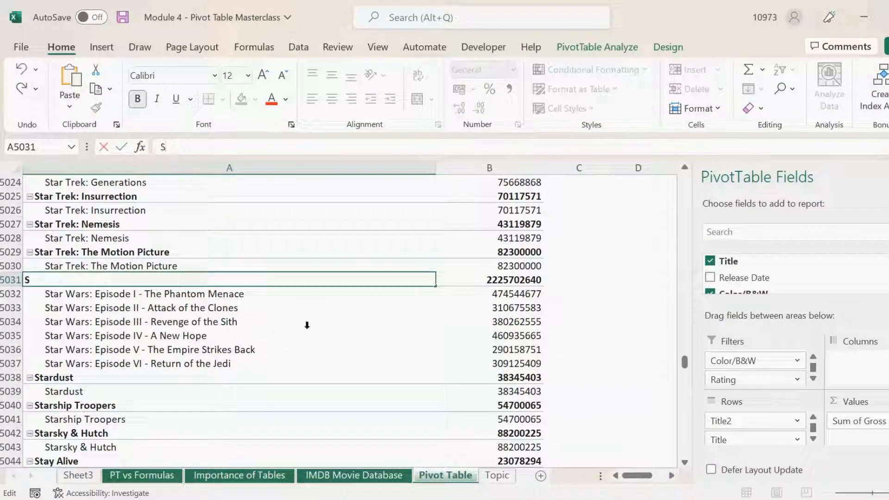
{"action": "type", "text": "tar War"}
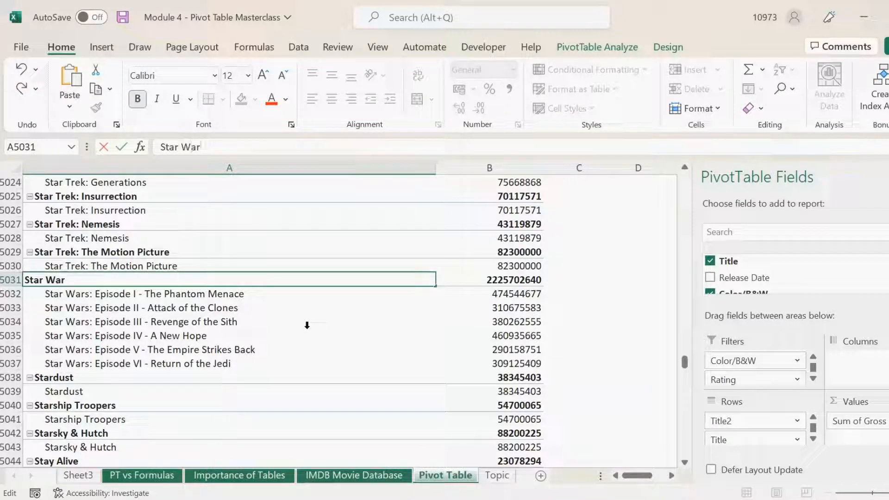
{"action": "type", "text": "s Episodes"}
{"action": "key", "text": "Return"}
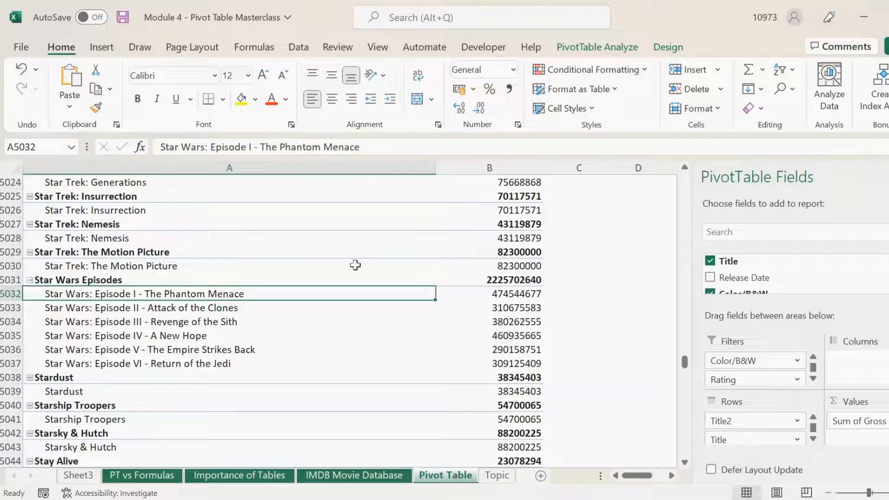
Step: Examine the overall gross revenue of the Star Wars Episodes group at a larger zoom
{"action": "left_click", "coordinate": [513, 277]}
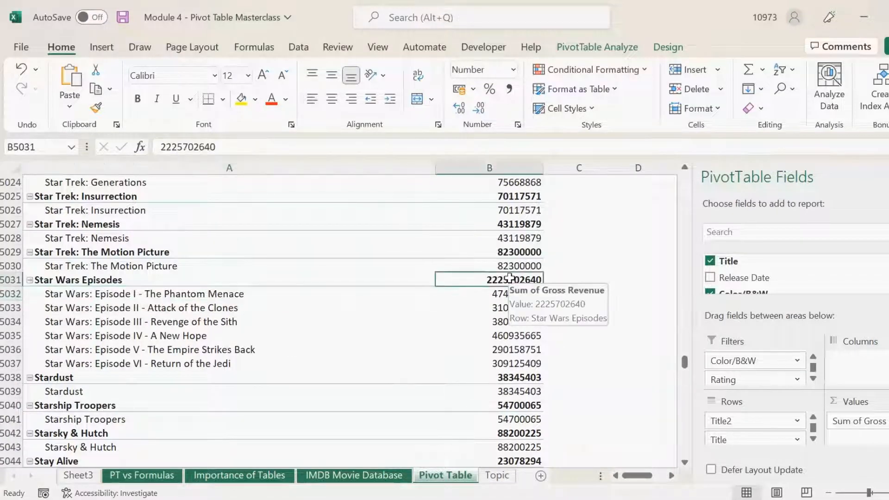
{"action": "left_click", "coordinate": [888, 493]}
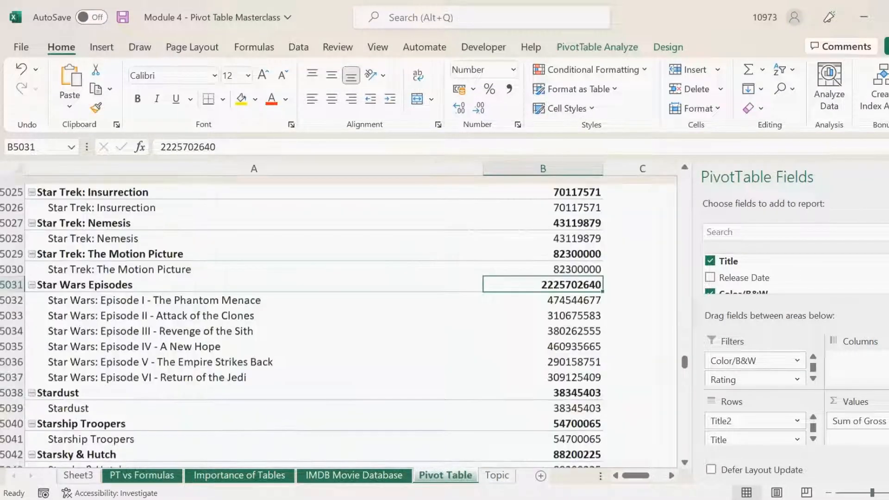
{"action": "left_click", "coordinate": [888, 493]}
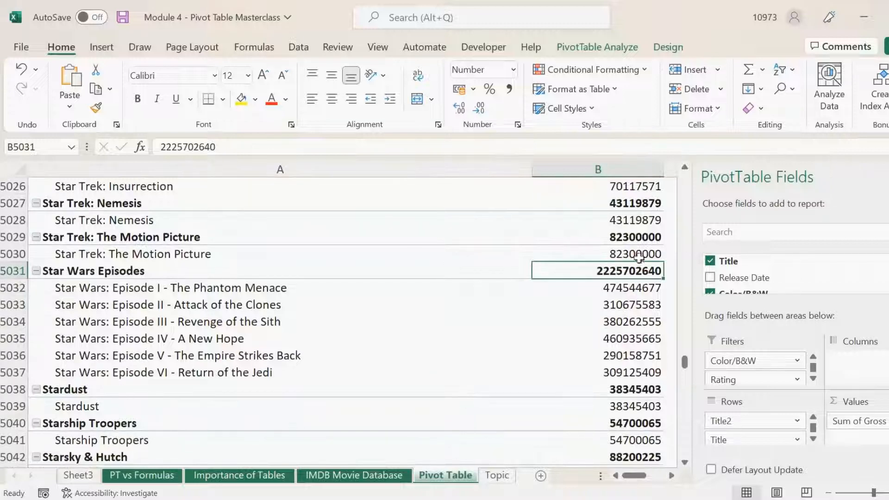
{"action": "left_click", "coordinate": [67, 264]}
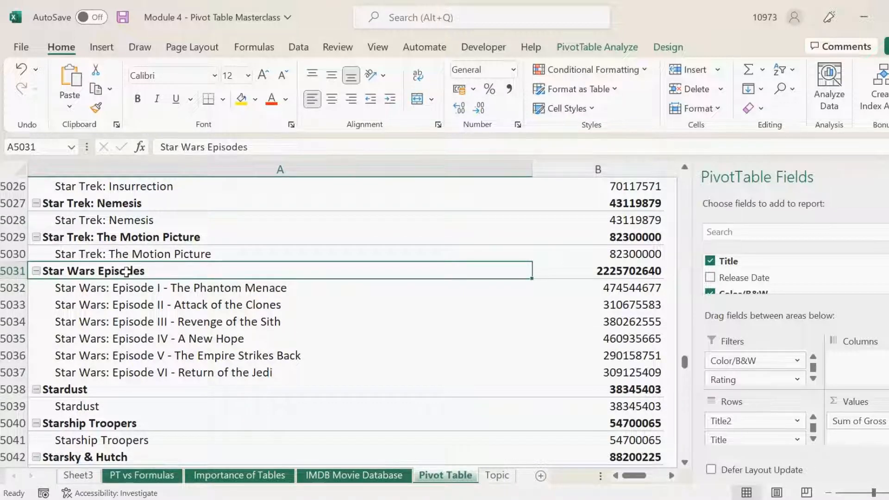
{"action": "left_click", "coordinate": [611, 267]}
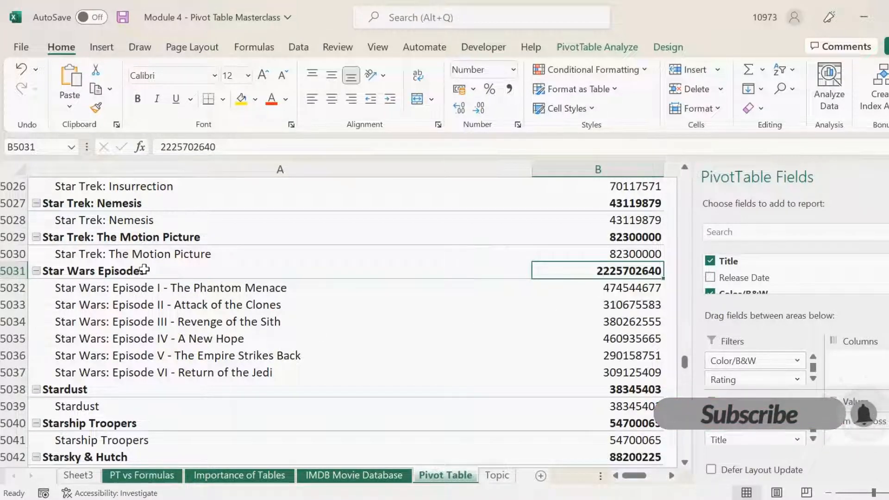
{"action": "scroll", "coordinate": [379, 378], "scroll_direction": "down", "scroll_amount": 1}
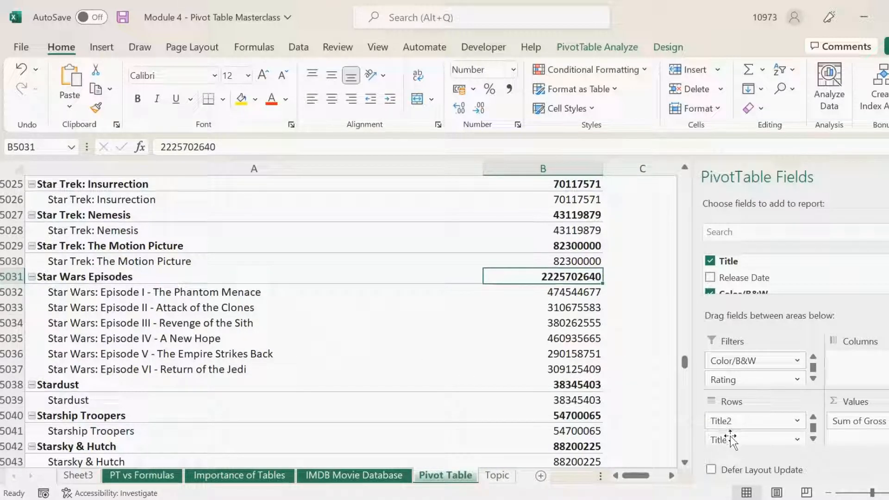
{"action": "scroll", "coordinate": [248, 269], "scroll_direction": "up", "scroll_amount": 1}
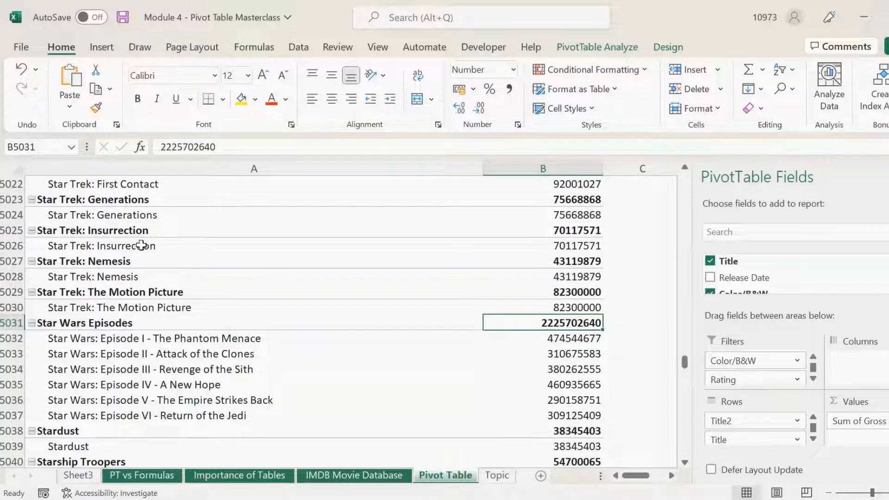
Step: Compare the Star Trek headings with the identical titles nested beneath them in the pivot table
{"action": "left_click", "coordinate": [141, 246]}
{"action": "left_click", "coordinate": [142, 230]}
{"action": "left_click", "coordinate": [154, 214]}
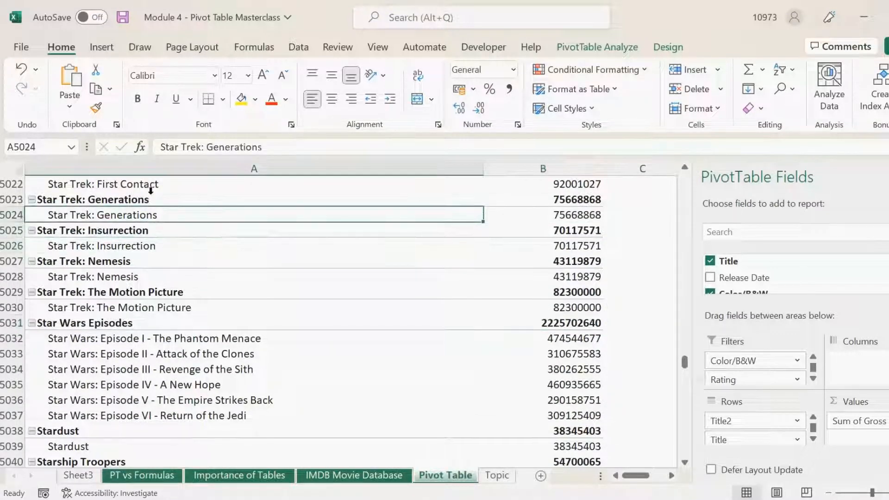
{"action": "left_click", "coordinate": [150, 192]}
{"action": "left_click", "coordinate": [165, 225]}
{"action": "left_click", "coordinate": [169, 247]}
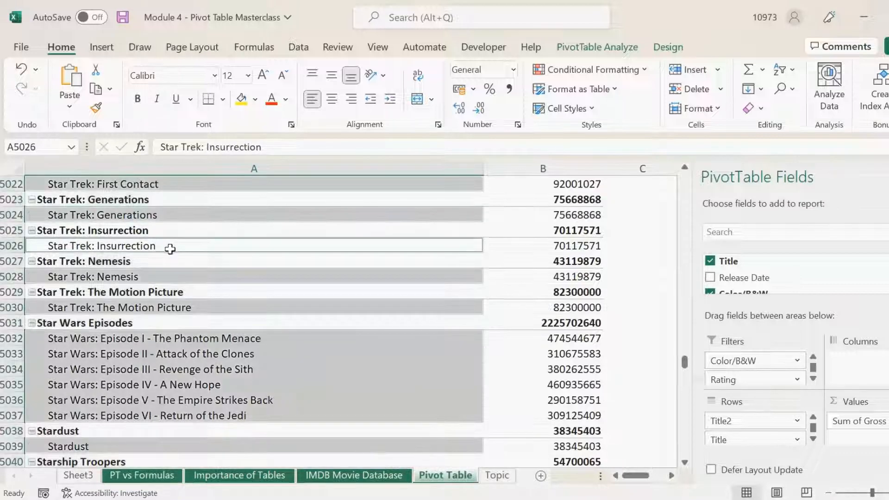
{"action": "left_click", "coordinate": [174, 247]}
{"action": "left_click", "coordinate": [209, 232]}
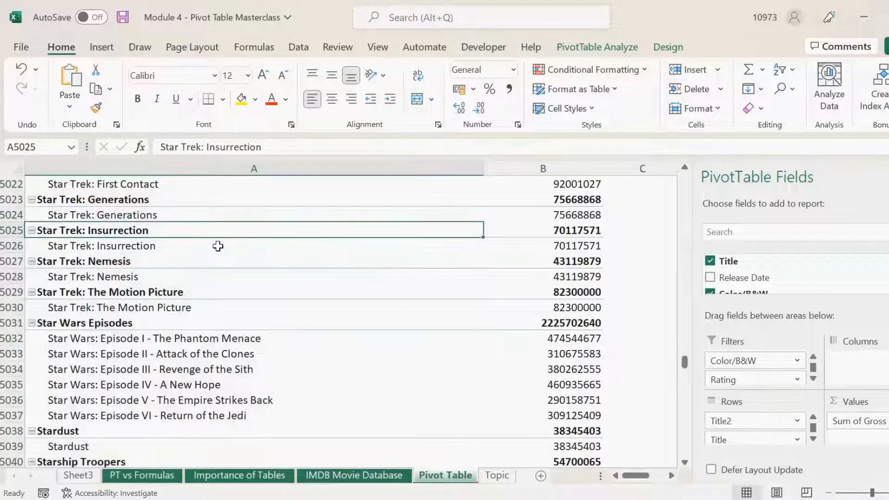
{"action": "left_click", "coordinate": [218, 245]}
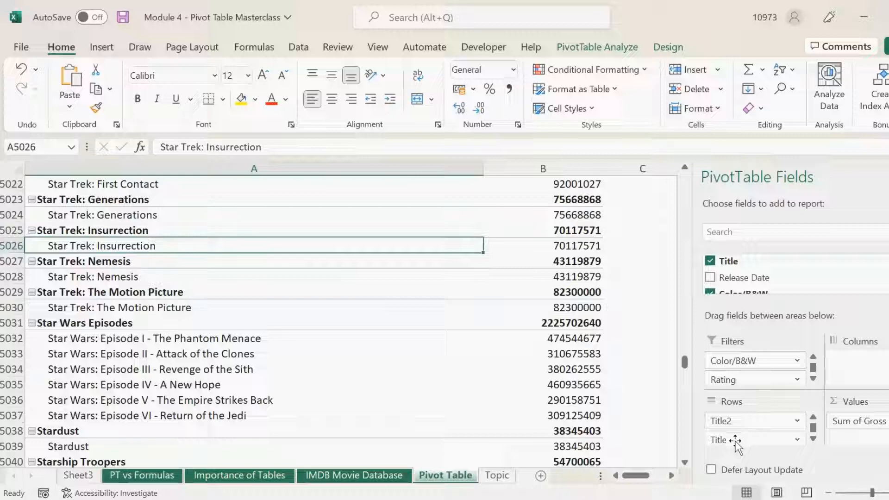
Step: Remove Title from the pivot table's rows, keeping Title2, and find the Star Wars Episodes row by searching for "star wars"
{"action": "left_click_drag", "start_coordinate": [739, 440], "coordinate": [834, 285]}
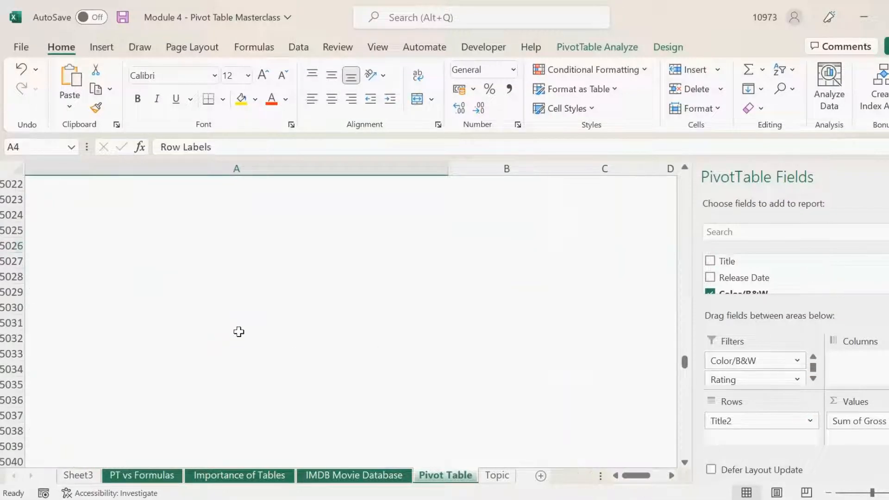
{"action": "scroll", "coordinate": [463, 324], "scroll_direction": "up", "scroll_amount": 5}
{"action": "left_click_drag", "start_coordinate": [687, 364], "coordinate": [686, 204]}
{"action": "scroll", "coordinate": [345, 398], "scroll_direction": "up", "scroll_amount": 5}
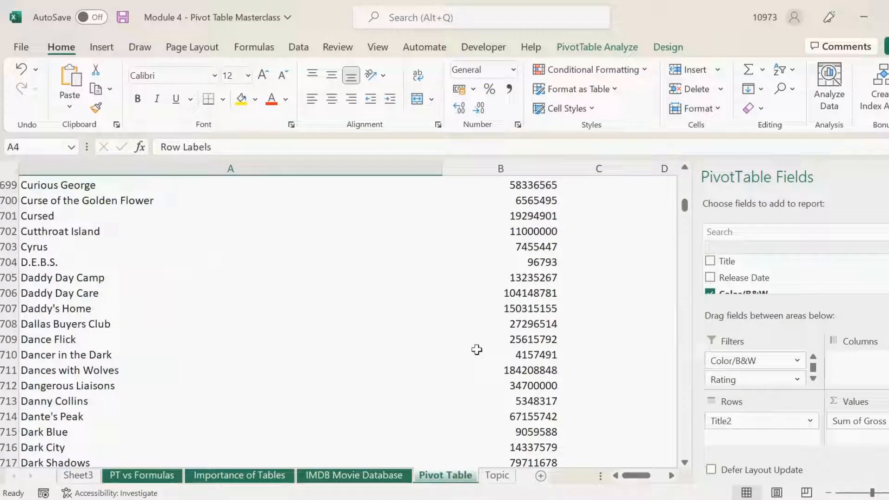
{"action": "key", "text": "ctrl+f"}
{"action": "left_click", "coordinate": [686, 472]}
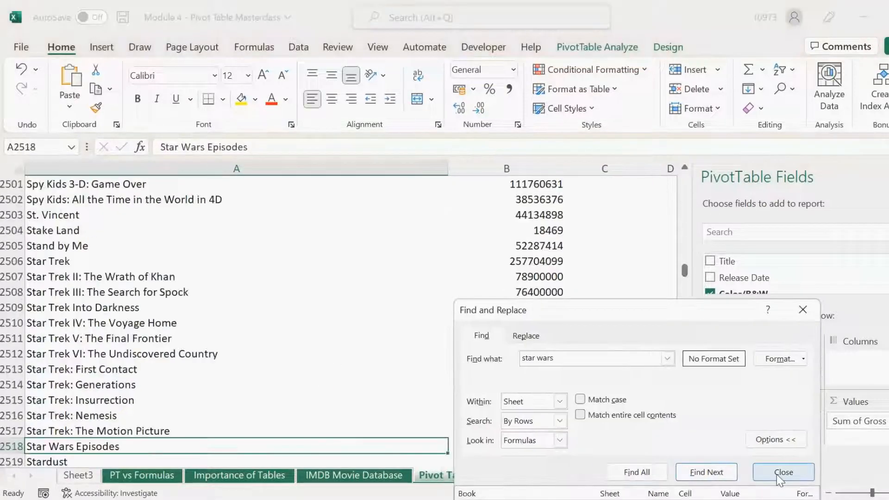
Step: Examine the Star Wars Episodes row and its overall gross revenue in the pivot table
{"action": "left_click", "coordinate": [777, 474]}
{"action": "scroll", "coordinate": [255, 345], "scroll_direction": "down", "scroll_amount": 2}
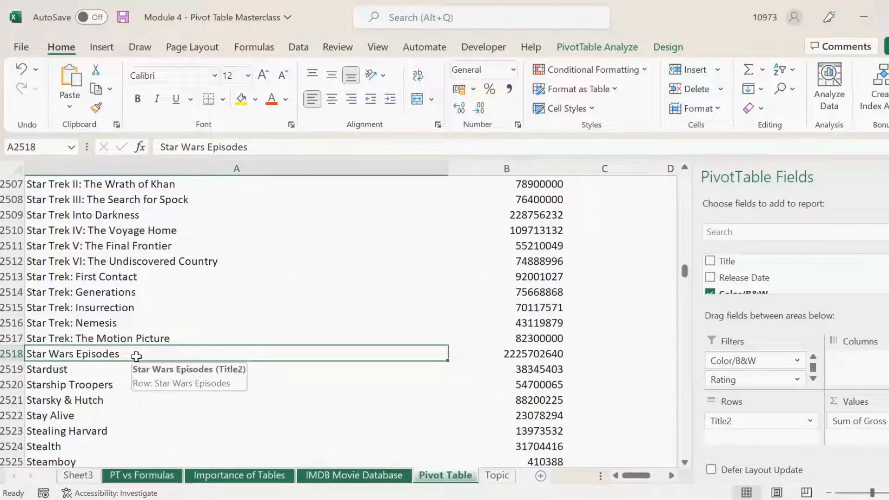
{"action": "scroll", "coordinate": [139, 356], "scroll_direction": "down", "scroll_amount": 1}
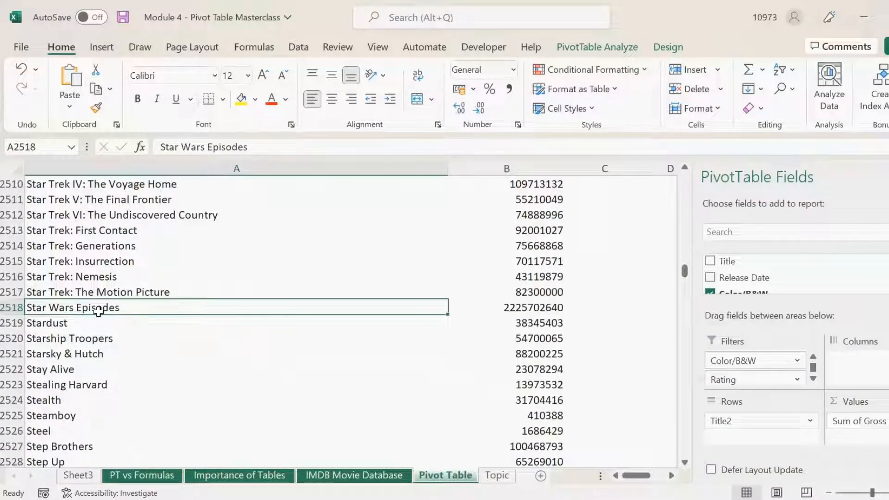
{"action": "left_click", "coordinate": [505, 308]}
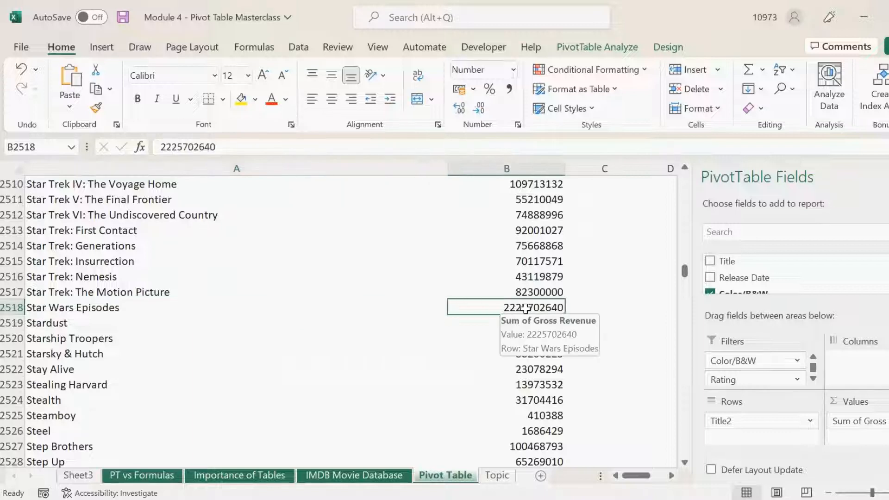
{"action": "left_click", "coordinate": [93, 309]}
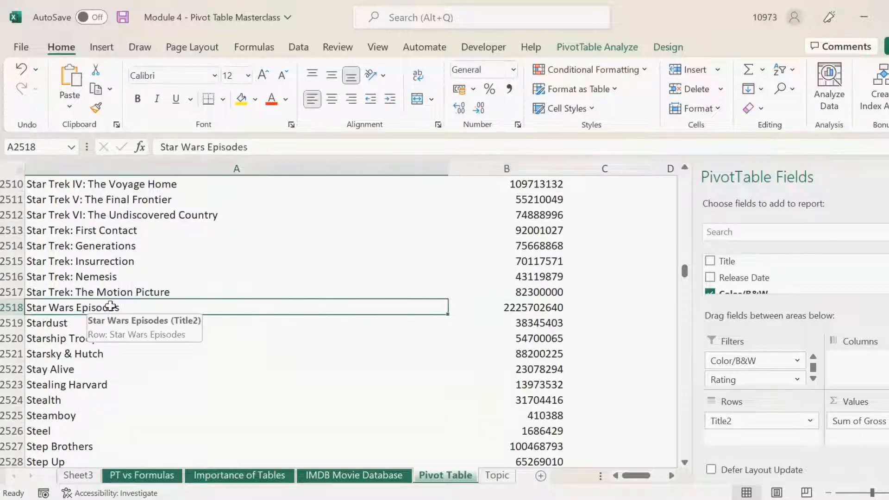
Step: Ungroup Star Wars Episodes in the pivot table to restore the individual titles
{"action": "right_click", "coordinate": [143, 311]}
{"action": "left_click", "coordinate": [126, 309]}
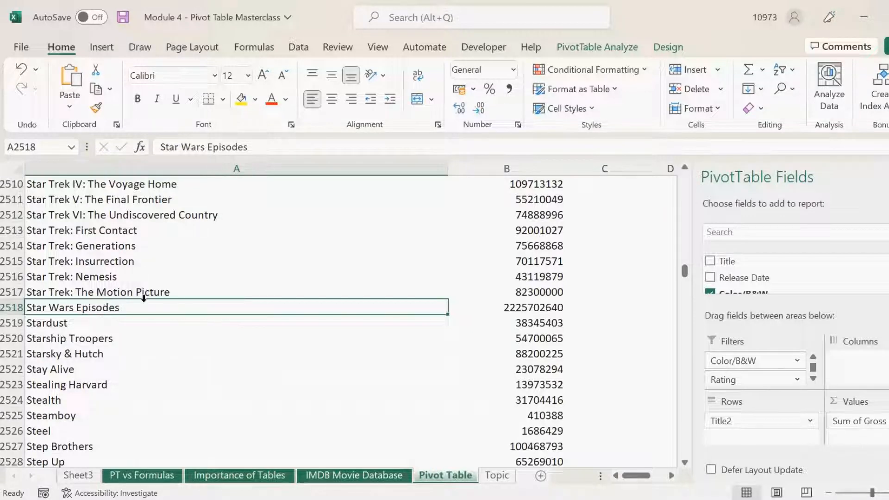
{"action": "right_click", "coordinate": [213, 306]}
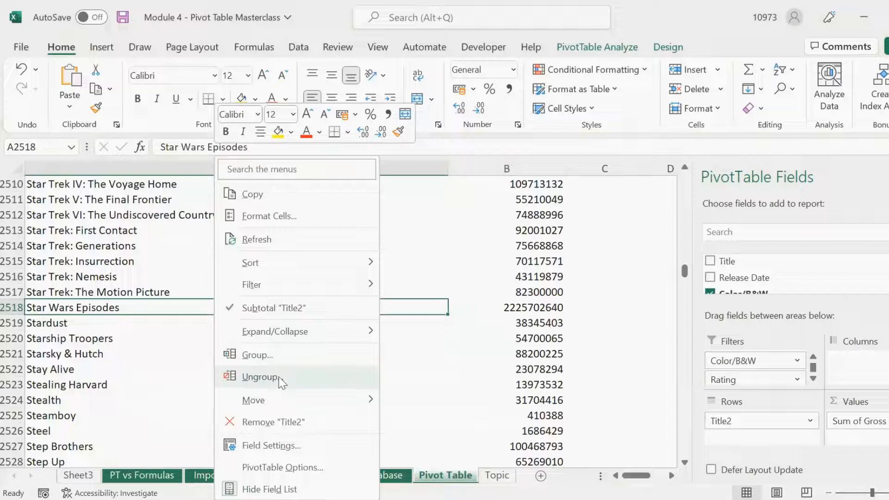
{"action": "left_click", "coordinate": [259, 377]}
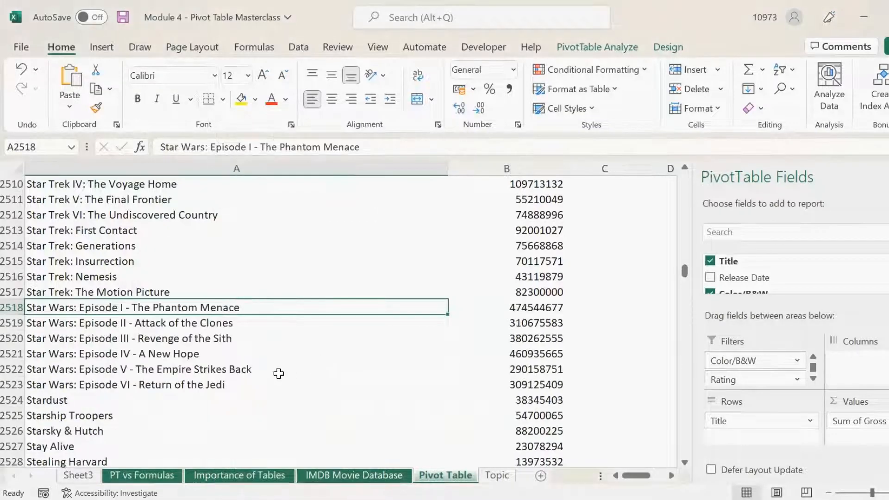
Step: Review the six separate Star Wars titles, Episode I to Episode VI, and their individual gross revenues
{"action": "left_click_drag", "start_coordinate": [254, 385], "coordinate": [242, 307]}
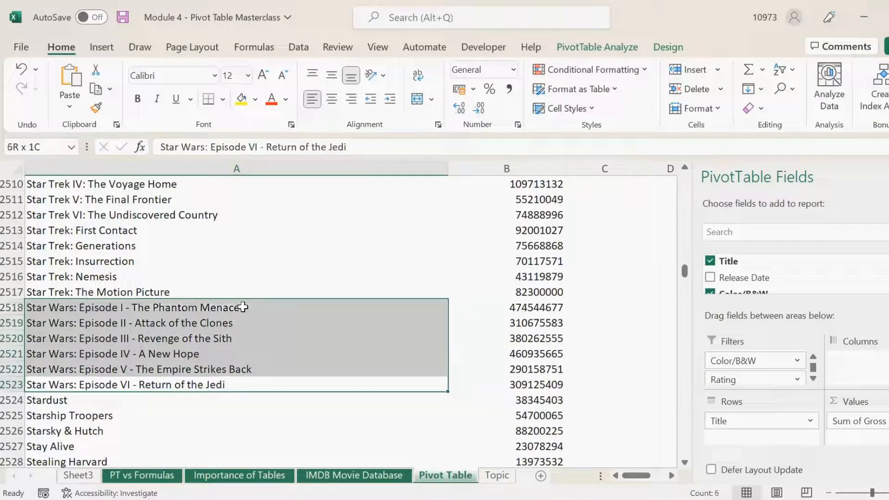
{"action": "left_click_drag", "start_coordinate": [548, 307], "coordinate": [511, 387]}
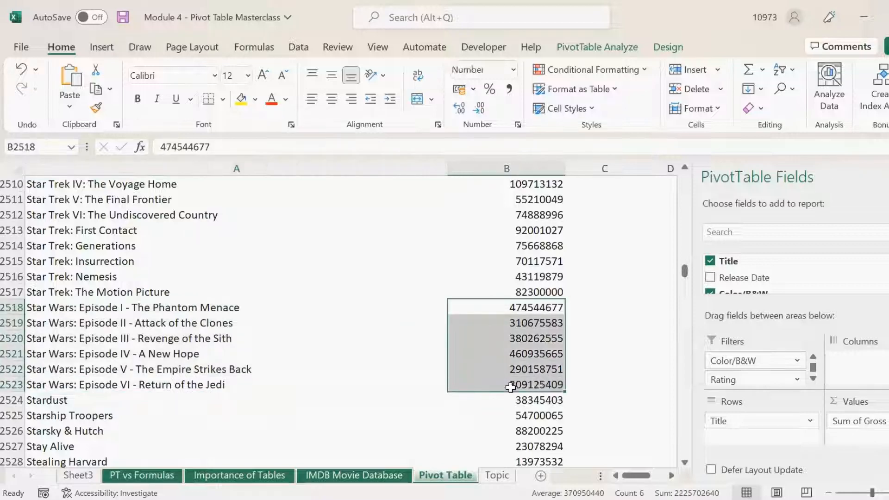
{"action": "left_click", "coordinate": [240, 299]}
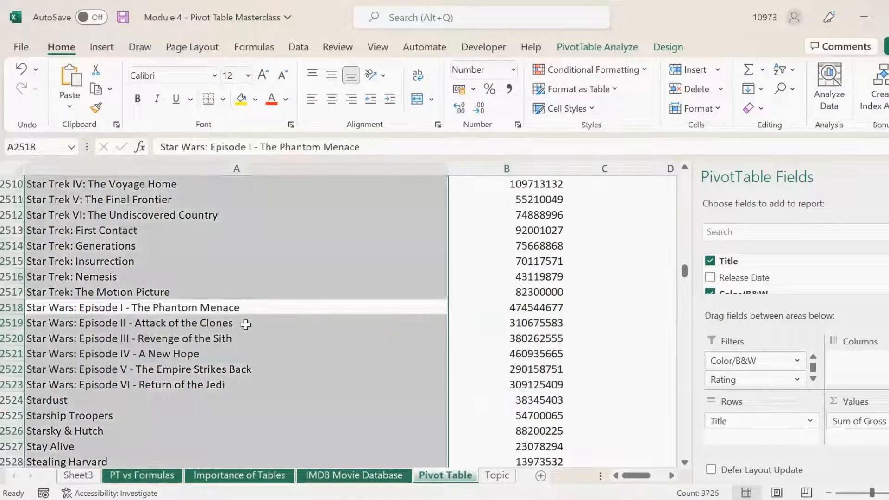
{"action": "left_click_drag", "start_coordinate": [246, 324], "coordinate": [254, 362]}
{"action": "left_click", "coordinate": [265, 385]}
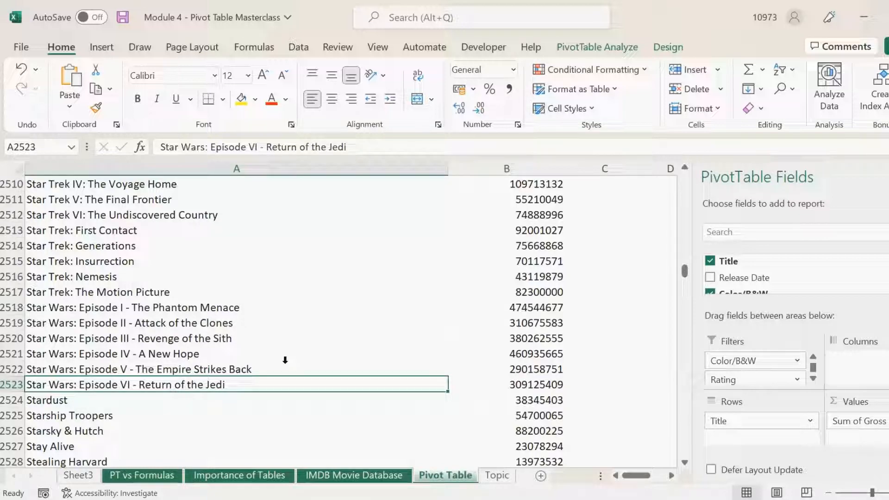
Step: Search the sheet for "superman" and group the five titles from Superman to Superman Returns
{"action": "key", "text": "ctrl+f"}
{"action": "type", "text": "superman"}
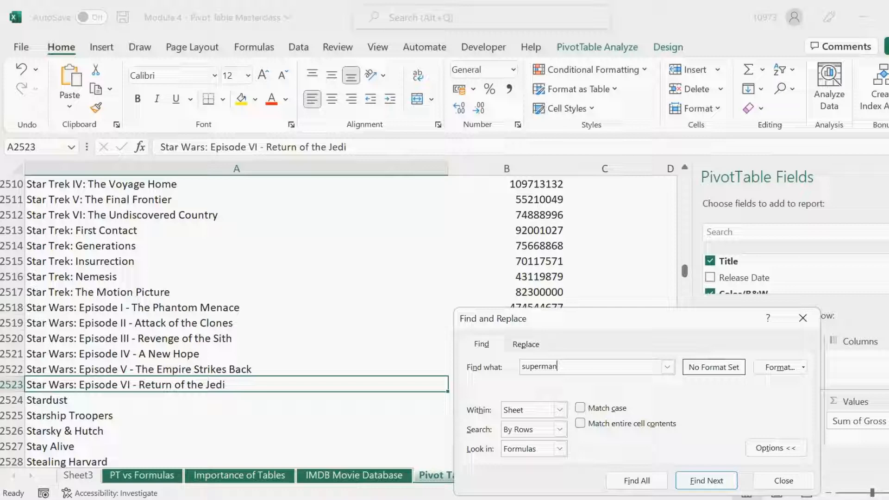
{"action": "left_click", "coordinate": [665, 482]}
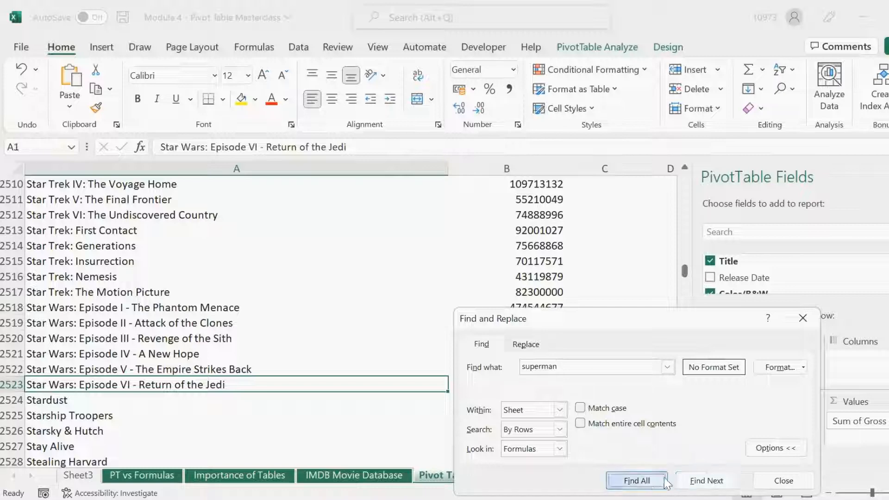
{"action": "left_click", "coordinate": [784, 482]}
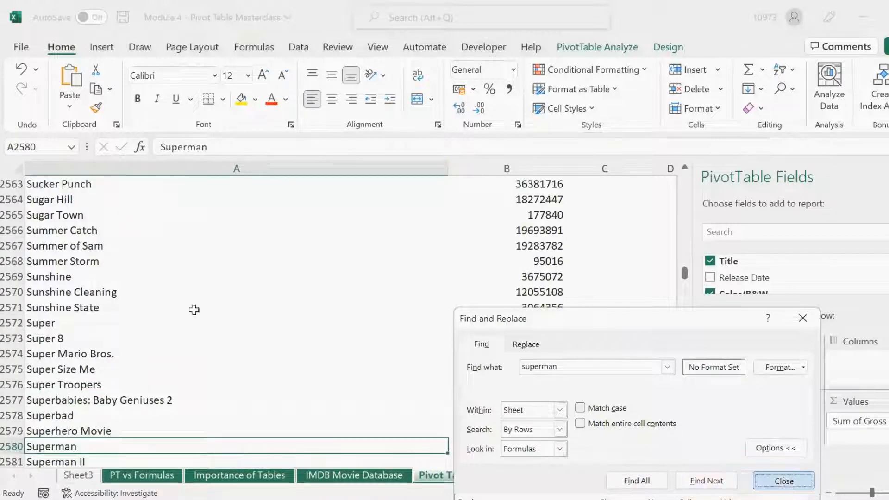
{"action": "scroll", "coordinate": [153, 310], "scroll_direction": "down", "scroll_amount": 3}
{"action": "left_click_drag", "start_coordinate": [114, 308], "coordinate": [381, 363]}
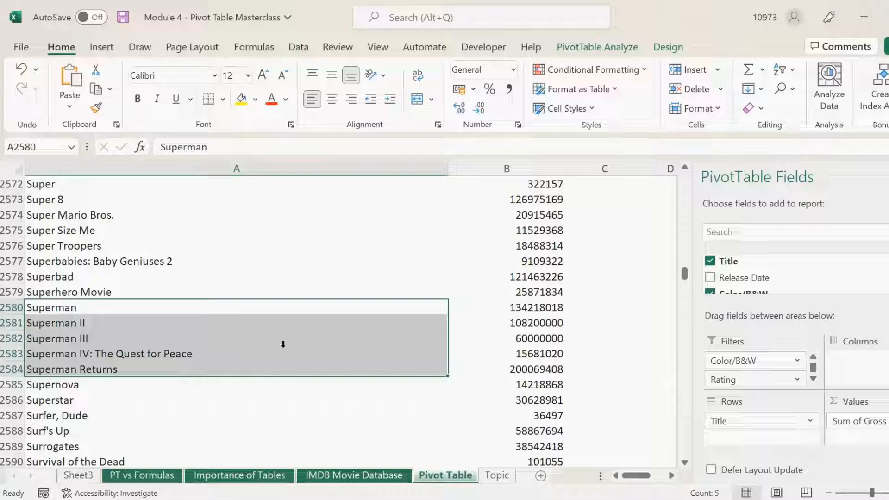
{"action": "right_click", "coordinate": [320, 314]}
{"action": "left_click", "coordinate": [366, 355]}
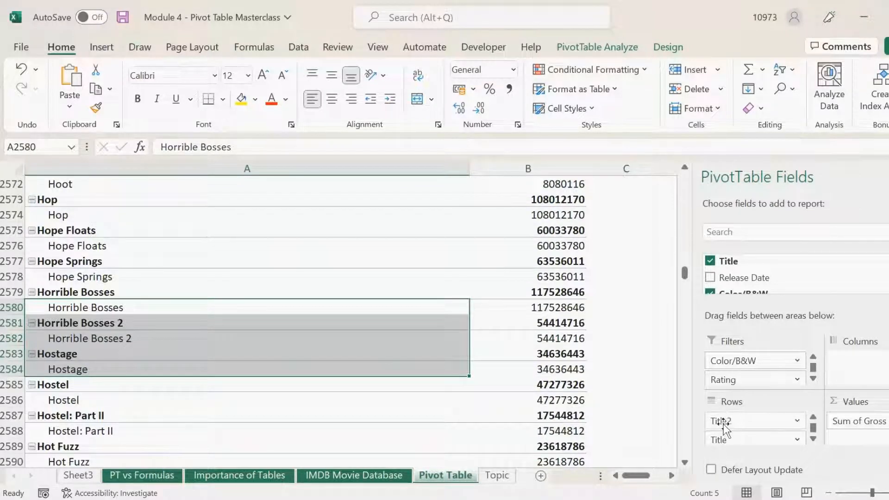
Step: Compare the Hop, Hope Floats and Hope Springs headings with the identical titles nested beneath them
{"action": "left_click", "coordinate": [147, 245]}
{"action": "left_click", "coordinate": [159, 230]}
{"action": "left_click", "coordinate": [162, 215]}
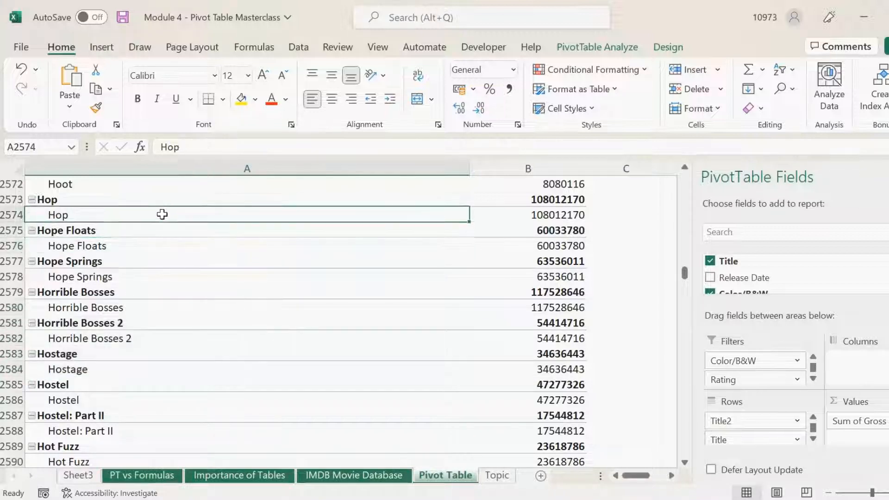
{"action": "left_click", "coordinate": [159, 232]}
{"action": "left_click", "coordinate": [166, 248]}
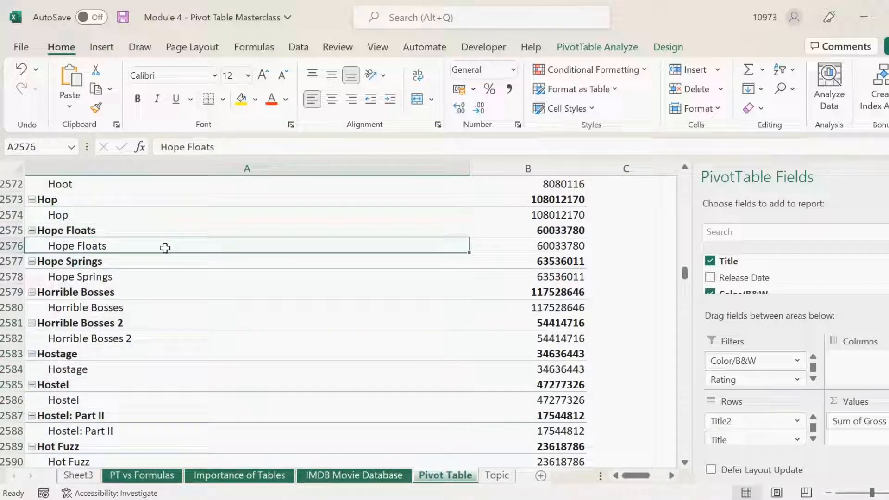
{"action": "left_click", "coordinate": [176, 276]}
Step: Find the new Superman group by searching for "superman" and rename its heading to "Superman Episodes"
{"action": "key", "text": "ctrl+f"}
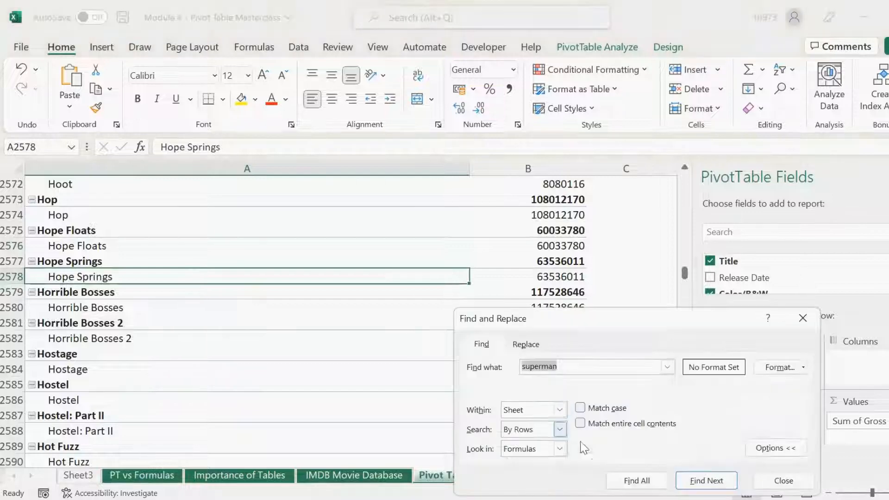
{"action": "left_click", "coordinate": [634, 480]}
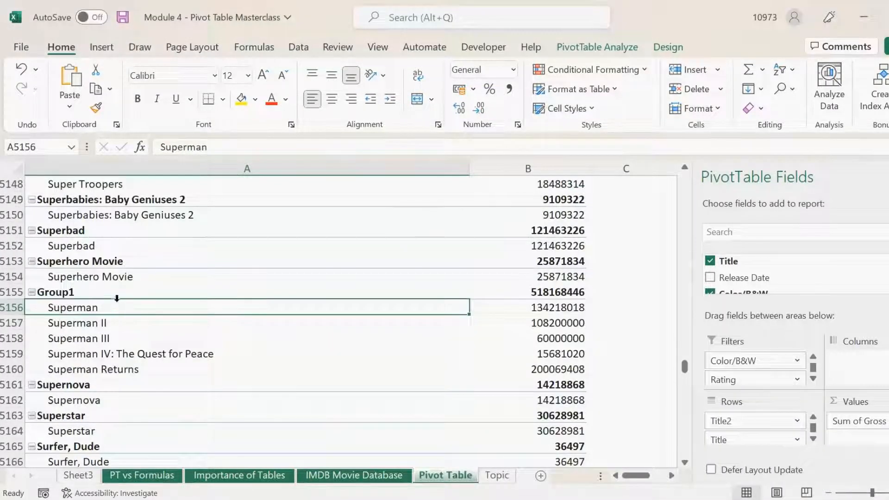
{"action": "left_click", "coordinate": [103, 292]}
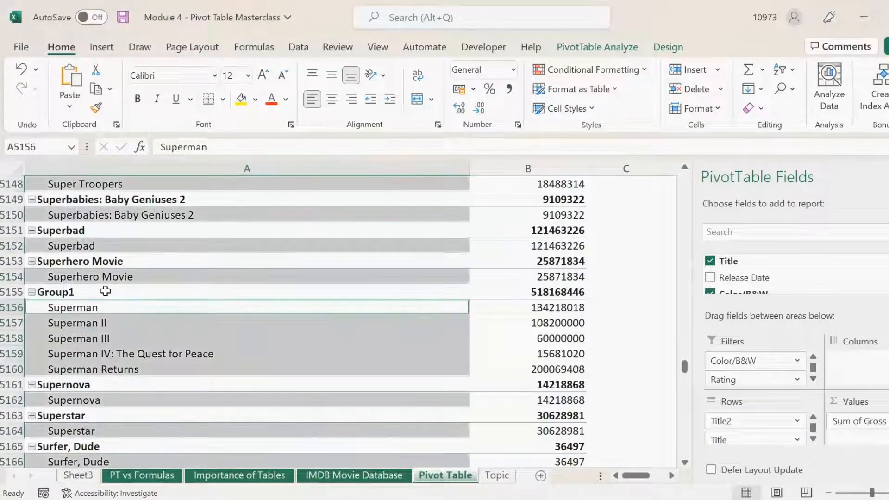
{"action": "double_click", "coordinate": [167, 147]}
{"action": "type", "text": "Su"}
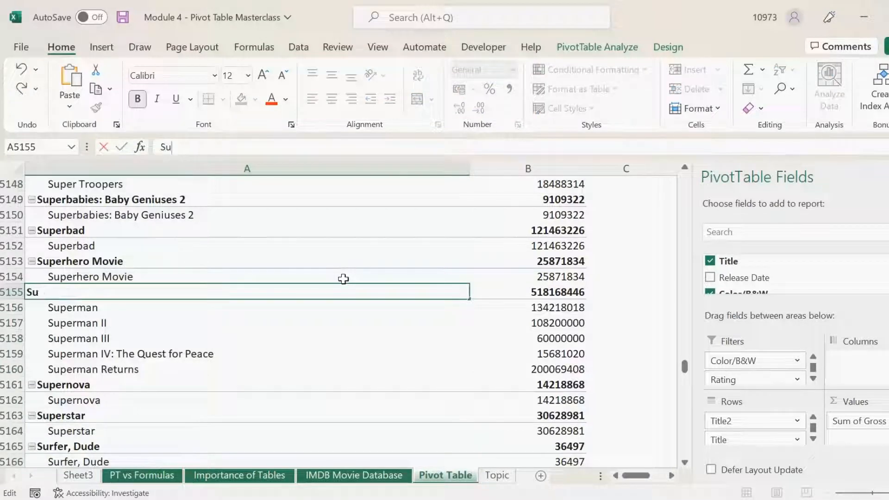
{"action": "type", "text": "perman E"}
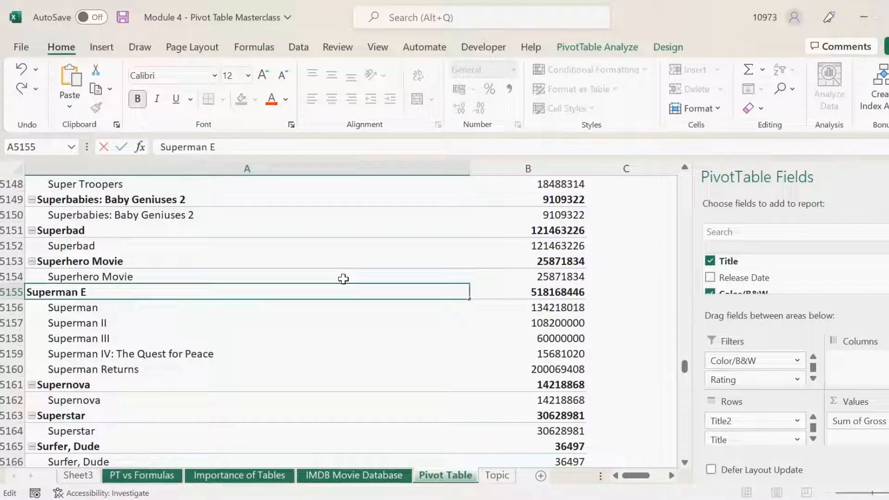
{"action": "type", "text": "spo"}
{"action": "key", "text": "BackSpace"}
{"action": "type", "text": "p"}
{"action": "type", "text": "isodes"}
{"action": "key", "text": "Return"}
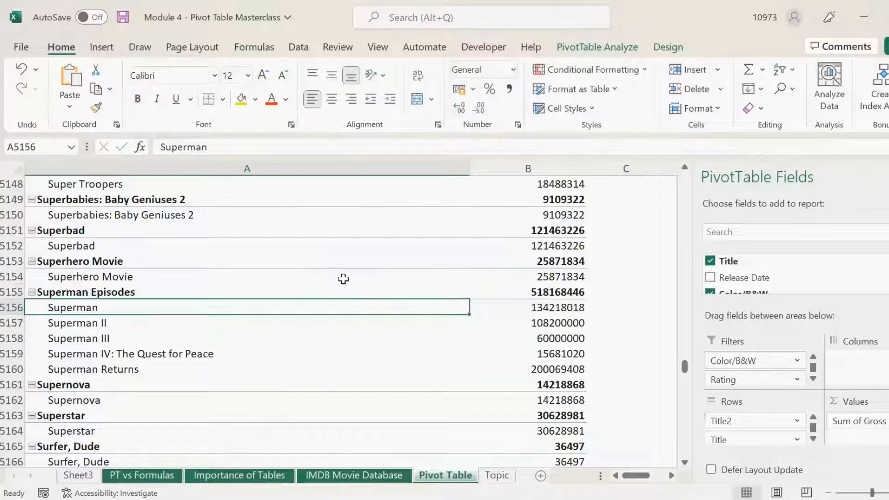
Step: Examine the Superman Episodes heading, its overall gross revenue and the five titles nested beneath it
{"action": "left_click", "coordinate": [207, 293]}
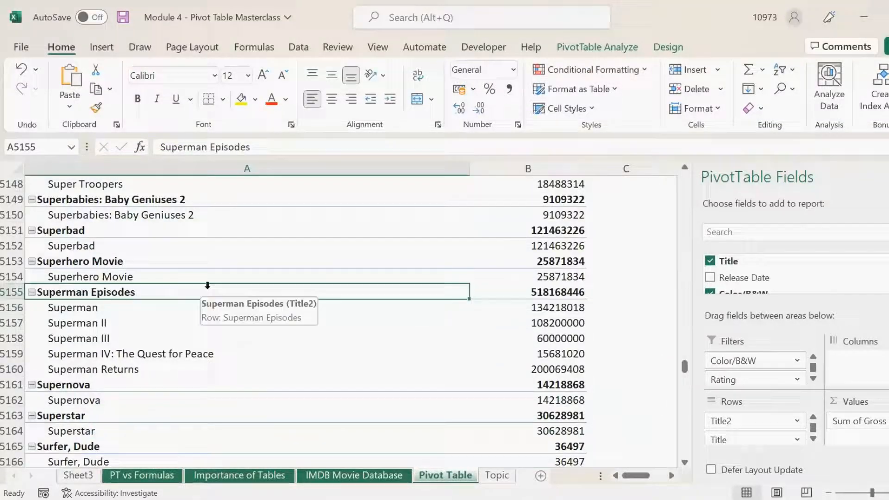
{"action": "left_click", "coordinate": [550, 291]}
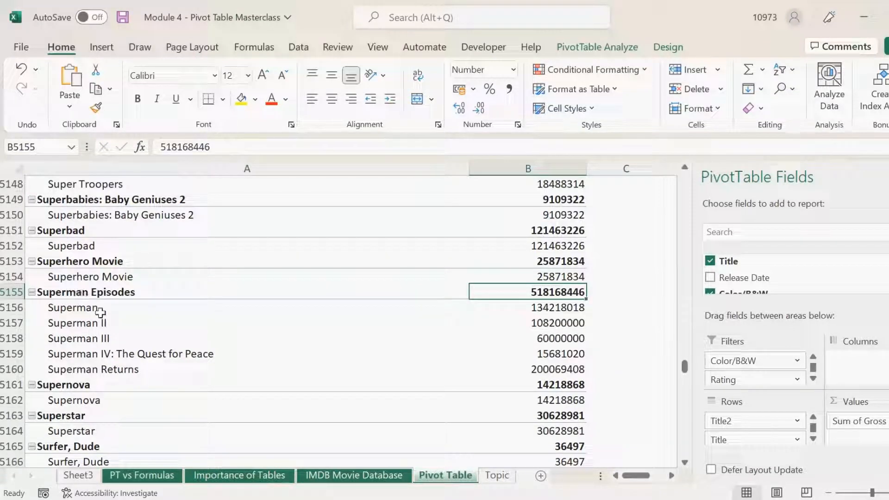
{"action": "left_click_drag", "start_coordinate": [112, 310], "coordinate": [145, 359]}
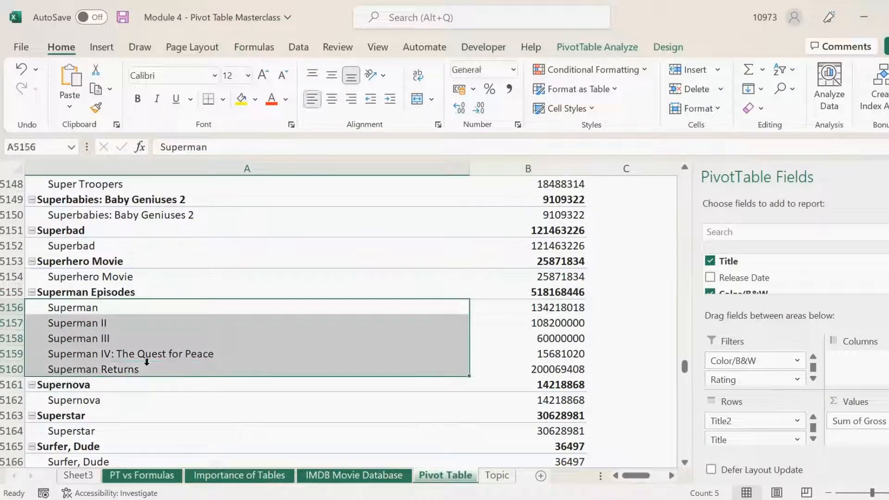
{"action": "left_click_drag", "start_coordinate": [125, 308], "coordinate": [129, 368]}
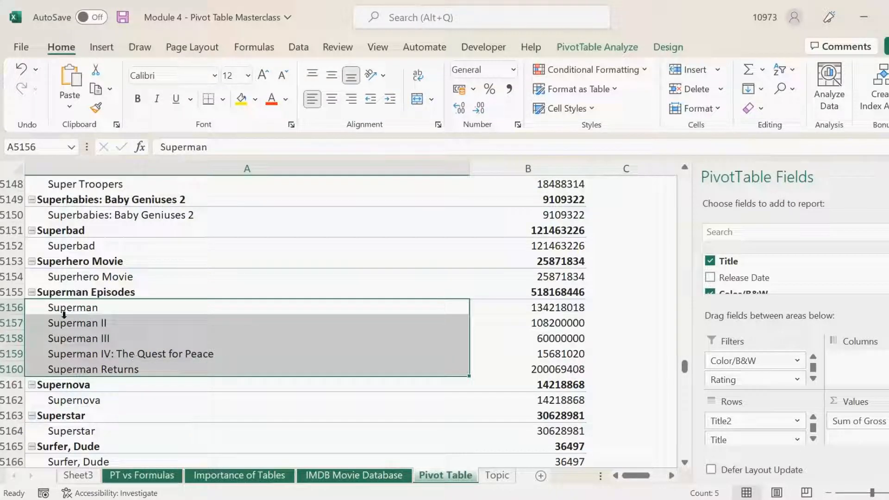
Step: Collapse the Superman Episodes group to its heading row and select its overall gross revenue
{"action": "left_click", "coordinate": [32, 293]}
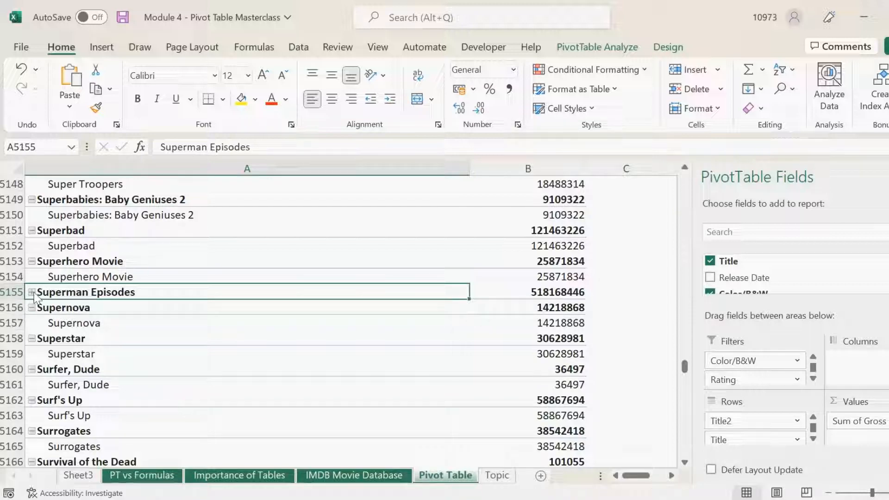
{"action": "left_click", "coordinate": [32, 292]}
{"action": "left_click", "coordinate": [32, 293]}
{"action": "left_click", "coordinate": [32, 293]}
{"action": "left_click_drag", "start_coordinate": [119, 314], "coordinate": [123, 365]}
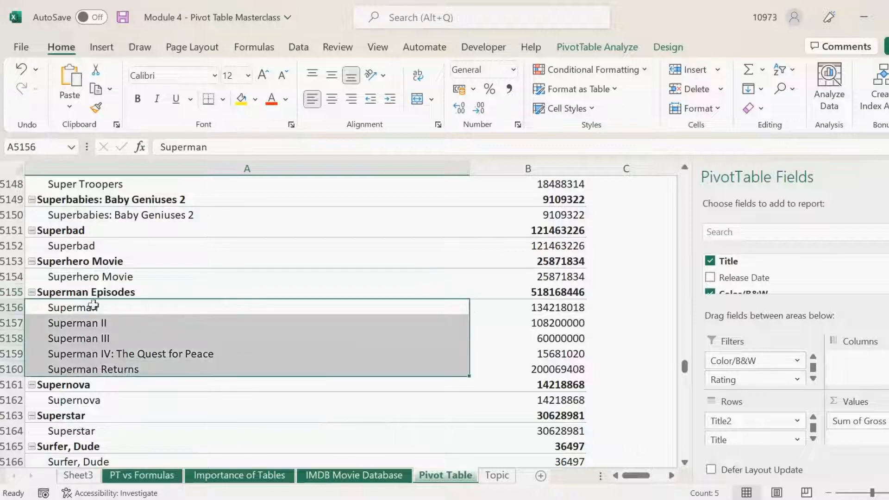
{"action": "left_click", "coordinate": [32, 293]}
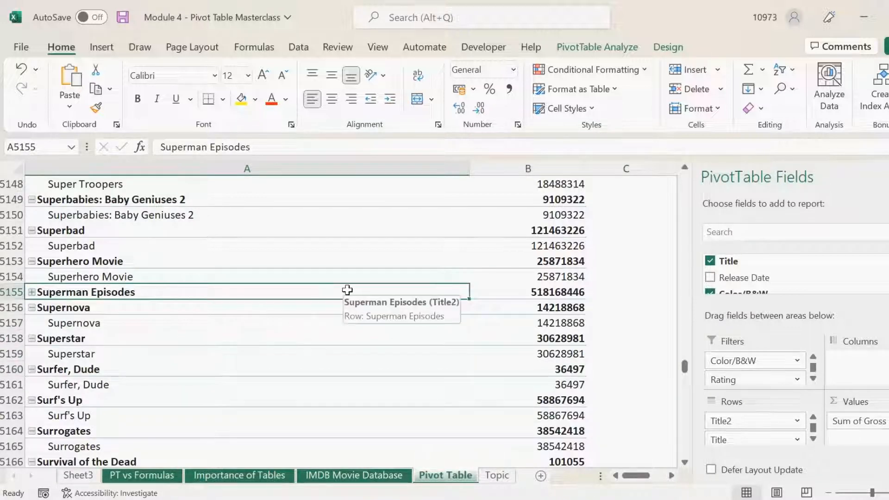
{"action": "left_click", "coordinate": [533, 292]}
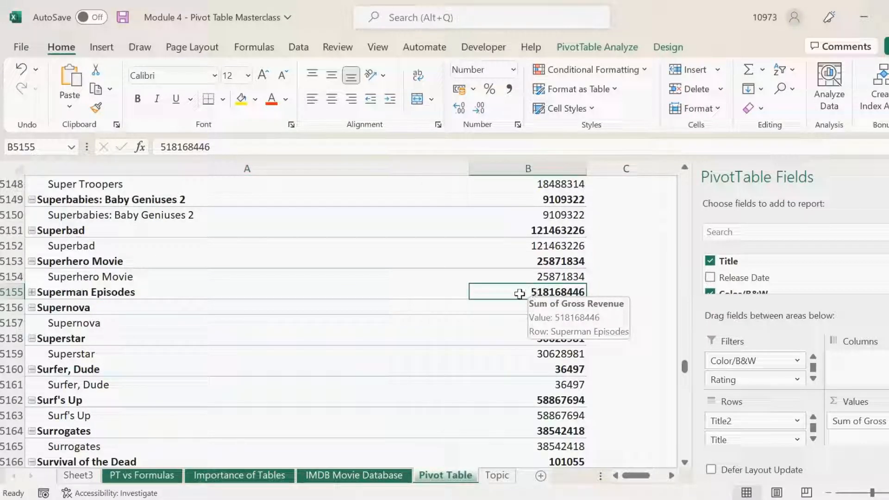
Step: Remove the original Title field from the pivot rows, keeping Title2, and locate Superman Episodes by searching for "superman"
{"action": "left_click_drag", "start_coordinate": [745, 439], "coordinate": [796, 274]}
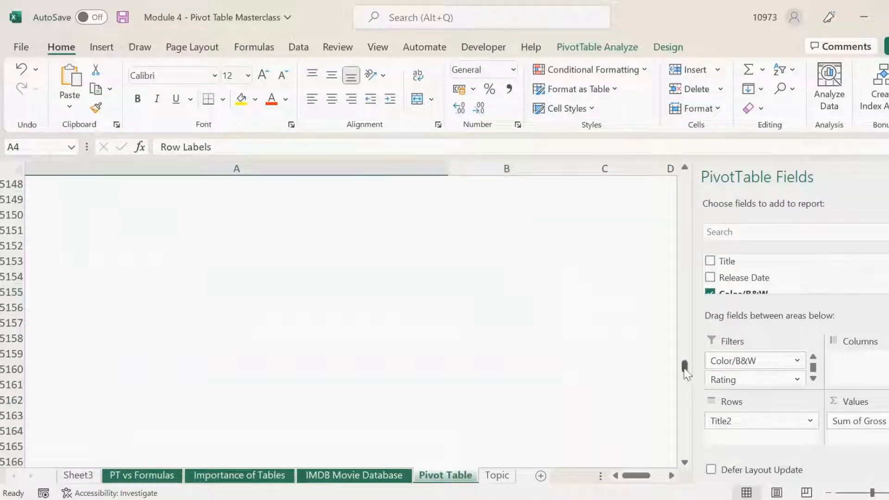
{"action": "left_click_drag", "start_coordinate": [686, 371], "coordinate": [599, 303]}
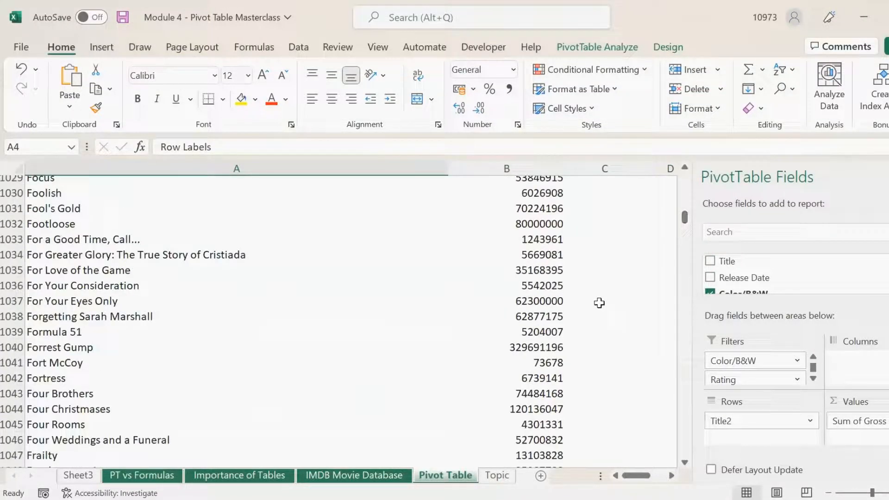
{"action": "key", "text": "ctrl+f"}
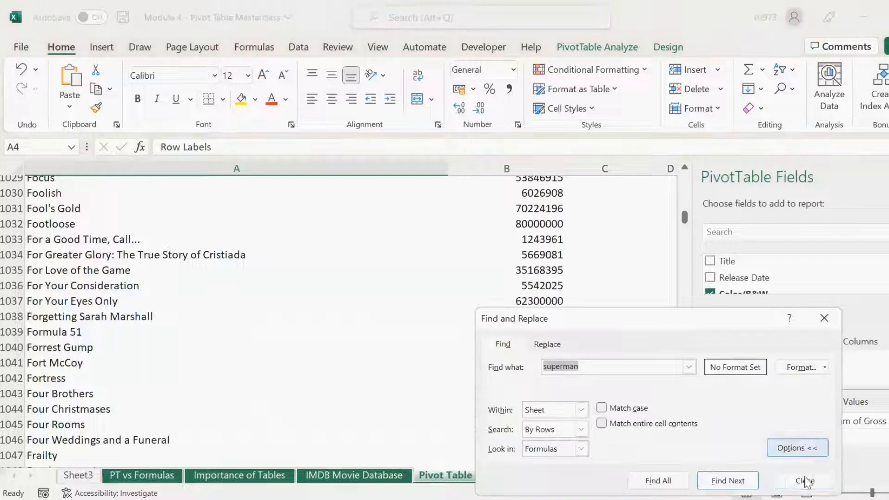
{"action": "left_click", "coordinate": [664, 480]}
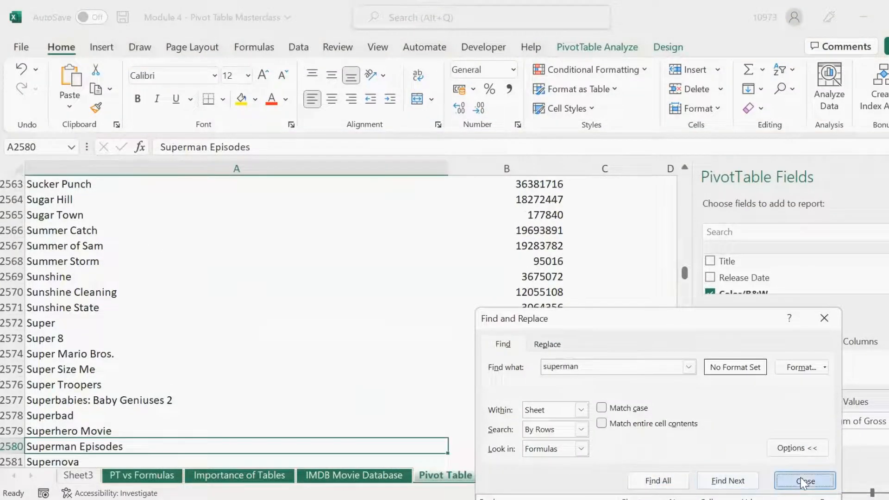
{"action": "left_click", "coordinate": [804, 480]}
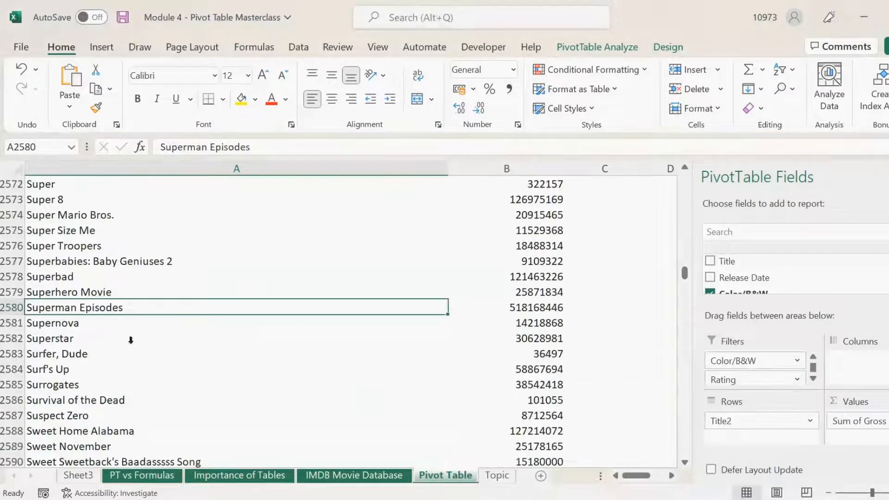
Step: Ungroup Superman Episodes and check the individual Superman titles together with their gross revenue values
{"action": "right_click", "coordinate": [176, 311]}
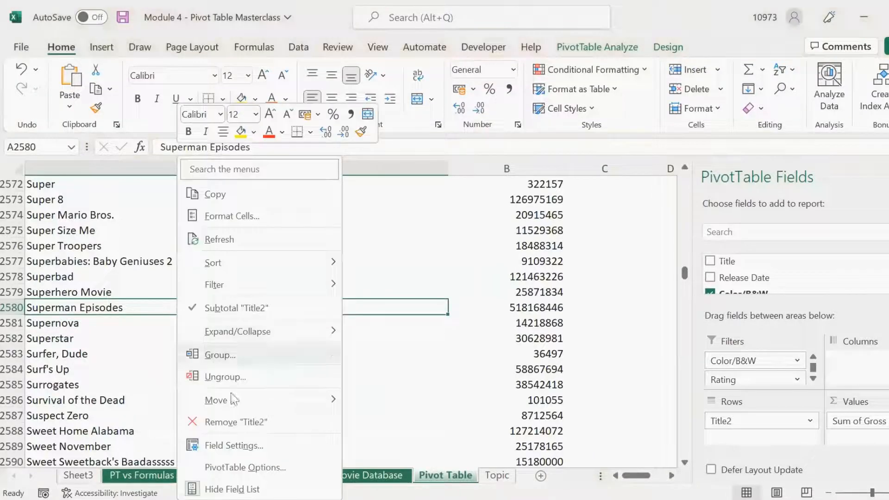
{"action": "left_click", "coordinate": [239, 379]}
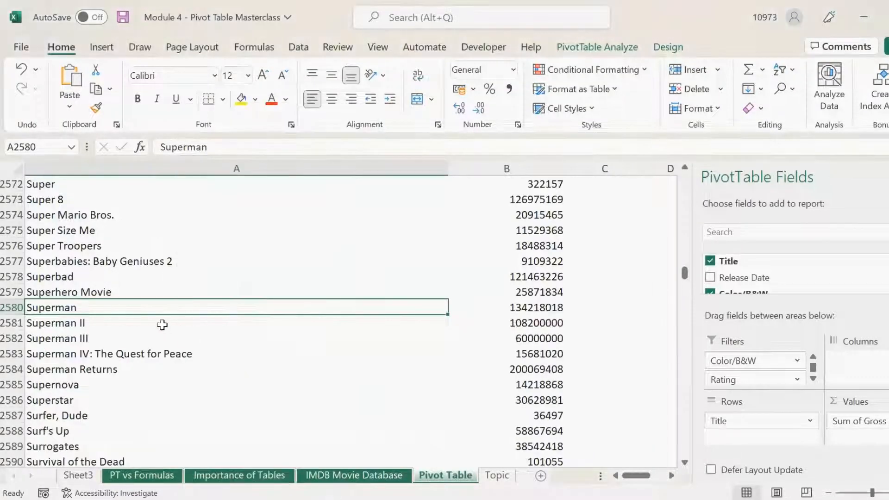
{"action": "left_click_drag", "start_coordinate": [194, 308], "coordinate": [211, 374]}
{"action": "left_click_drag", "start_coordinate": [499, 308], "coordinate": [283, 360]}
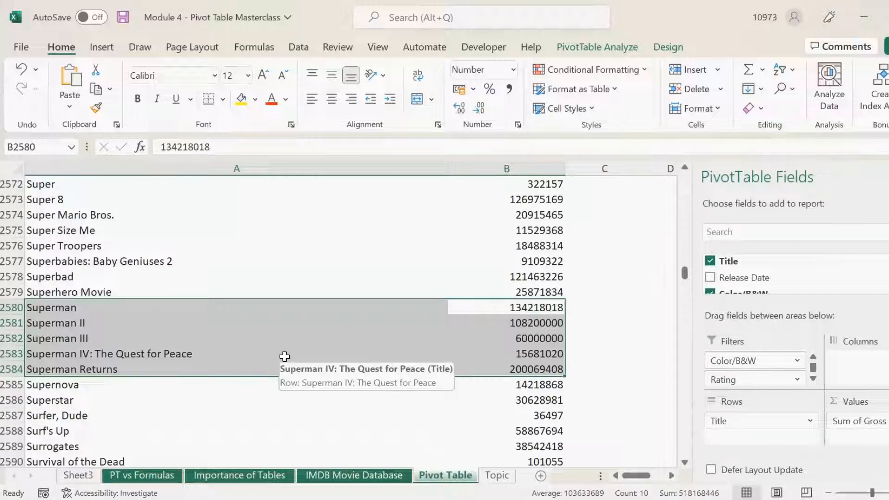
{"action": "left_click", "coordinate": [284, 356]}
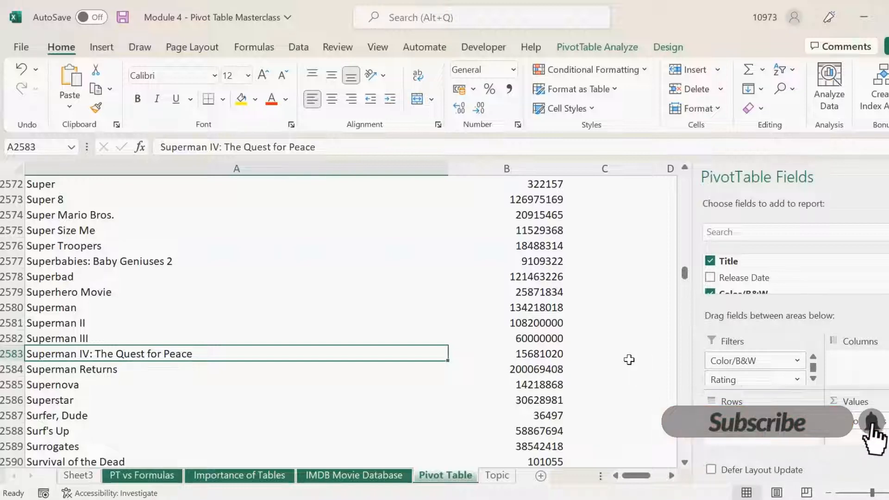
Step: Switch to the Topic sheet and select empty cell E12 below the gross revenue question
{"action": "left_click", "coordinate": [497, 475]}
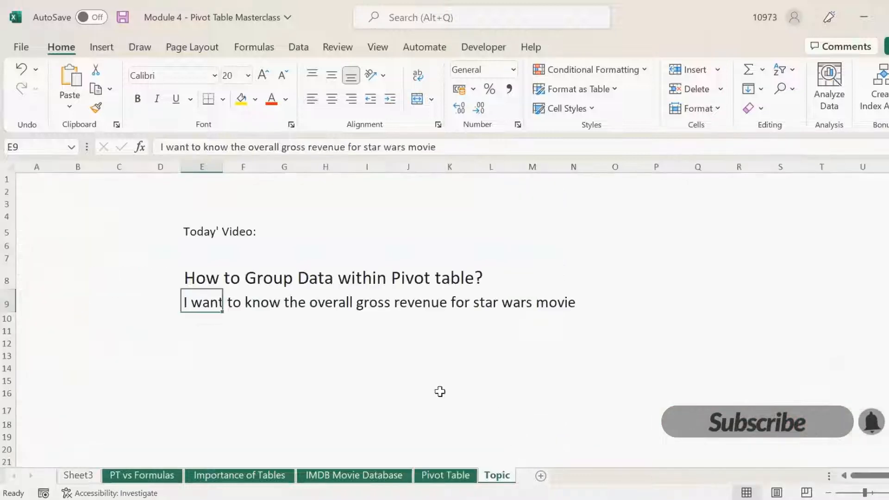
{"action": "left_click", "coordinate": [193, 343]}
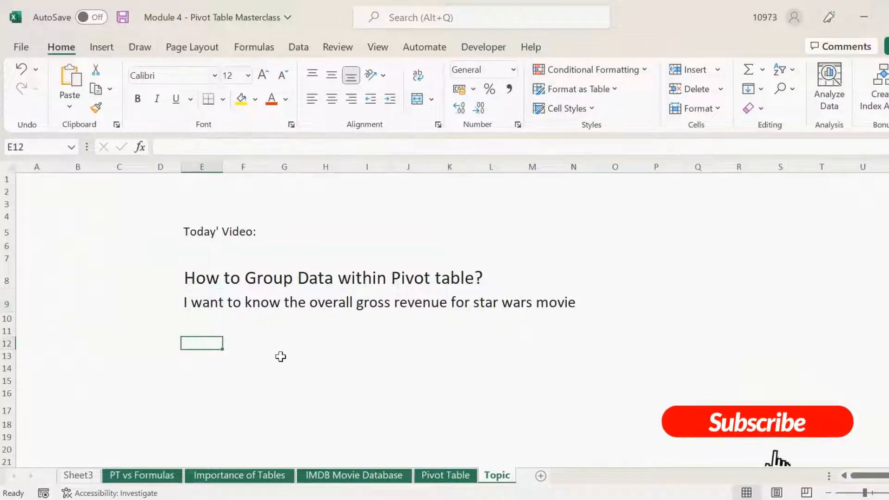